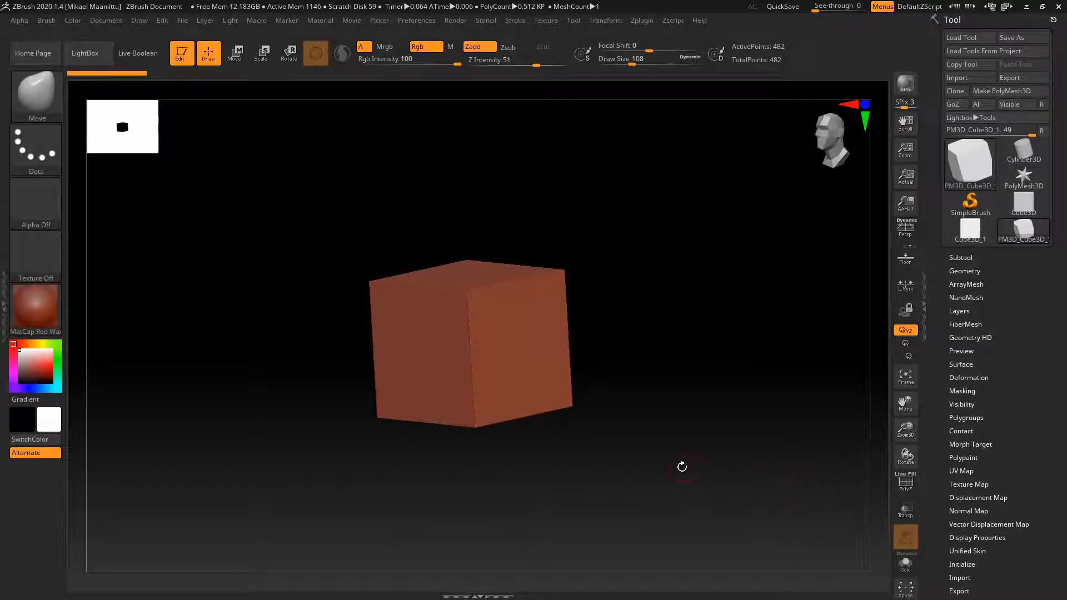
Change the cube's material from the material library to BasicMaterial
mouse_move(682, 467)
left_mouse_down()
mouse_move(700, 465)
mouse_move(691, 469)
left_mouse_up()
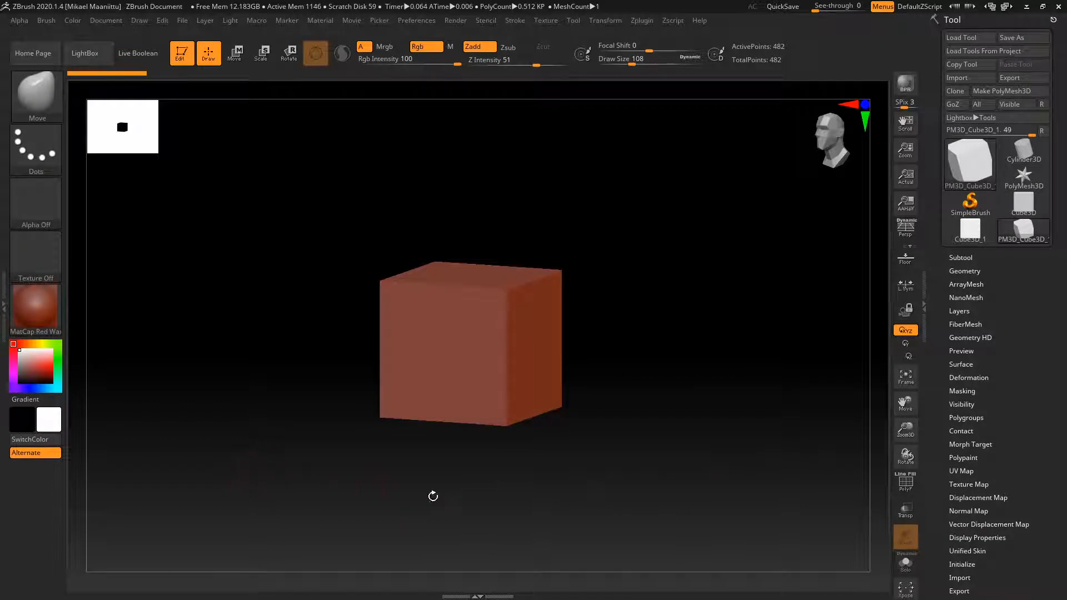
mouse_move(624, 483)
left_mouse_down()
mouse_move(585, 419)
mouse_move(622, 502)
mouse_move(595, 483)
mouse_move(622, 486)
left_mouse_up()
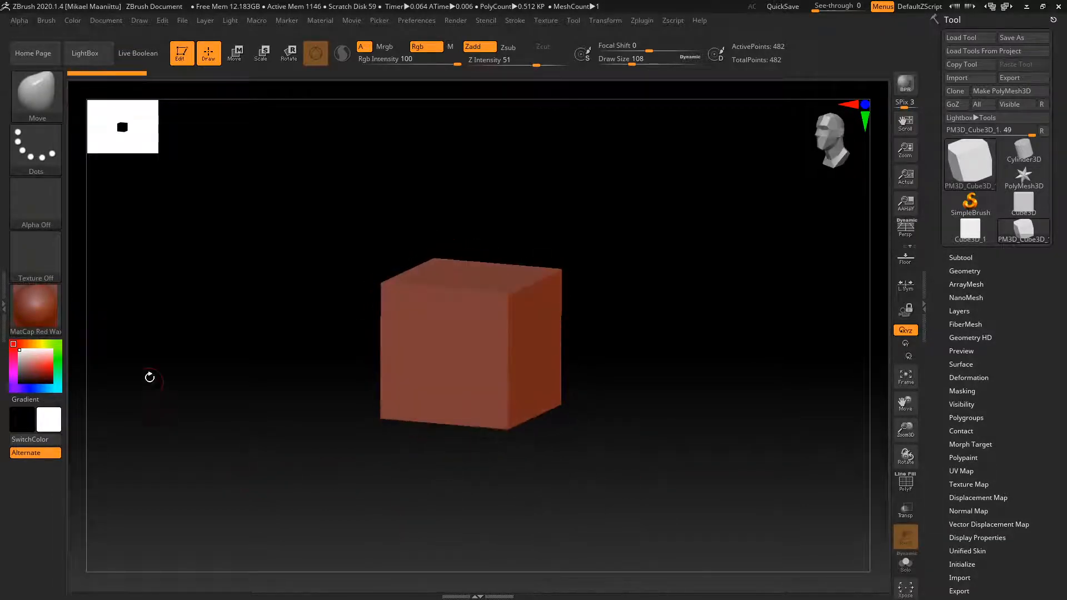
mouse_move(39, 318)
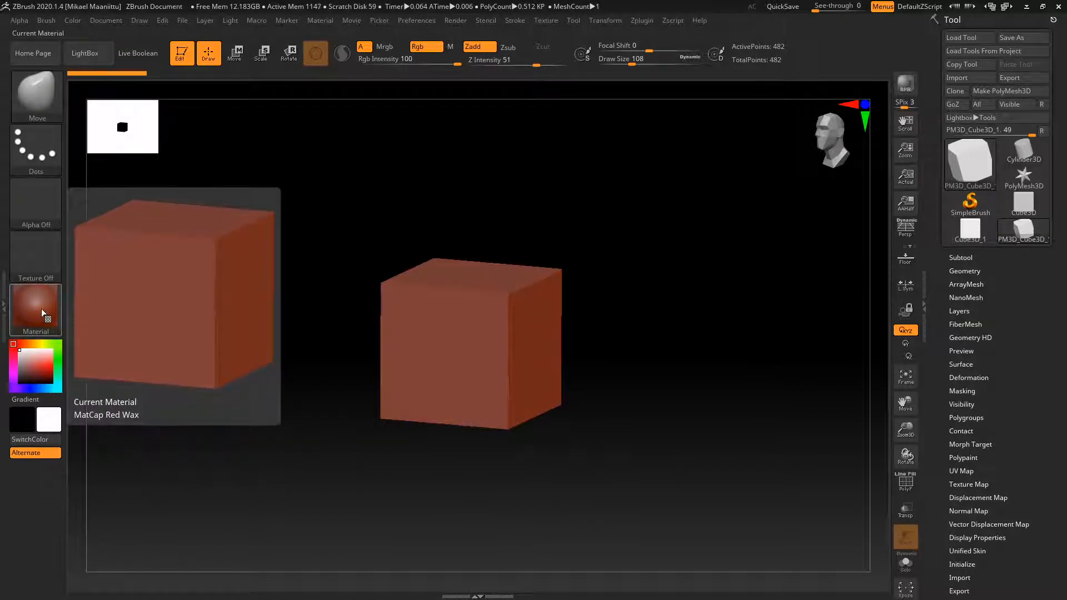
left_click(33, 310)
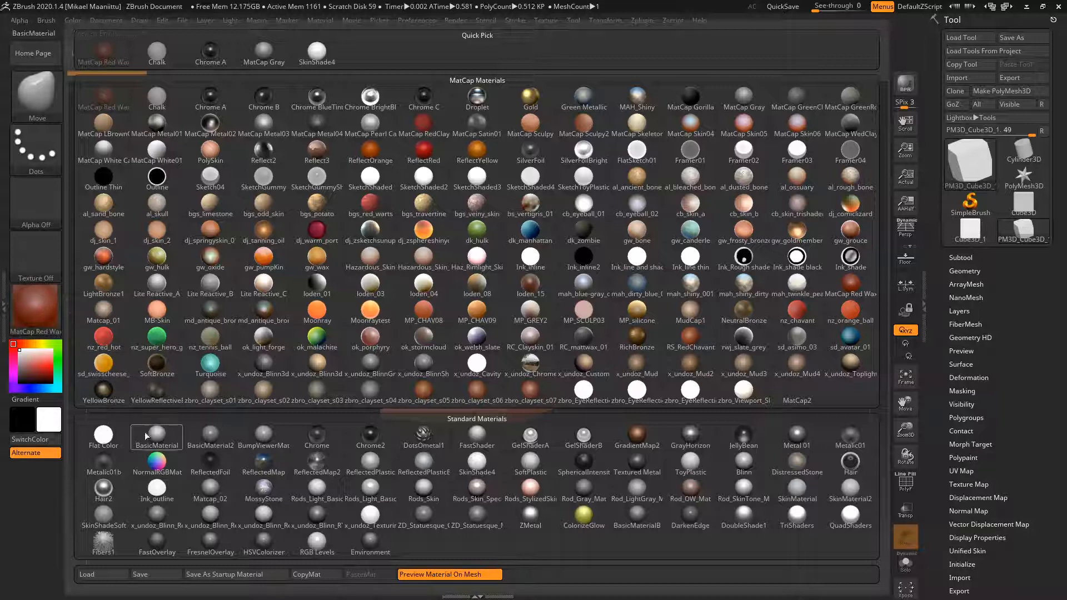
mouse_move(161, 442)
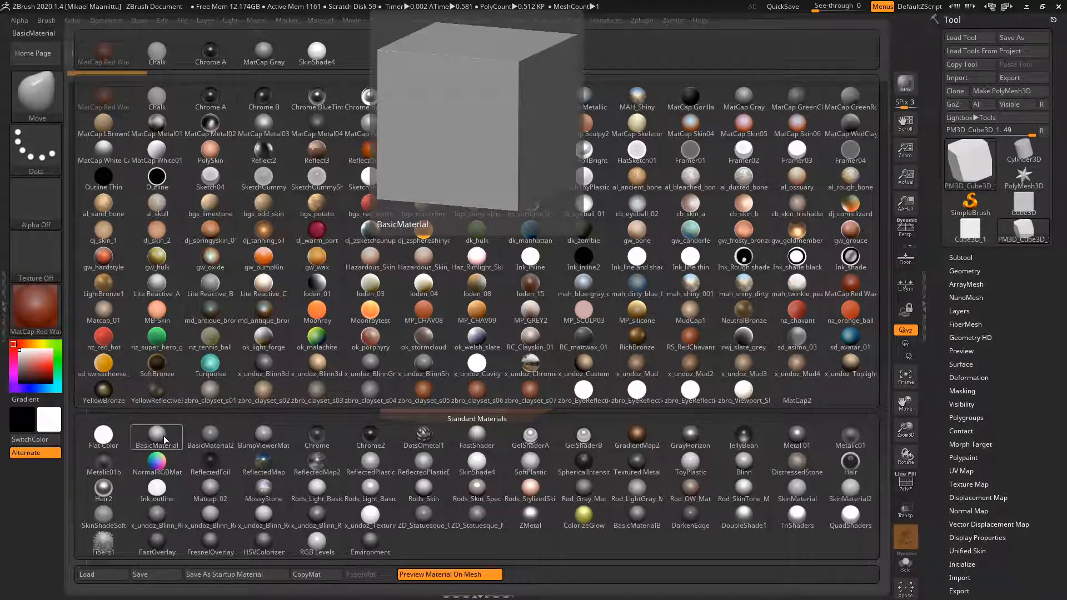
left_click(158, 442)
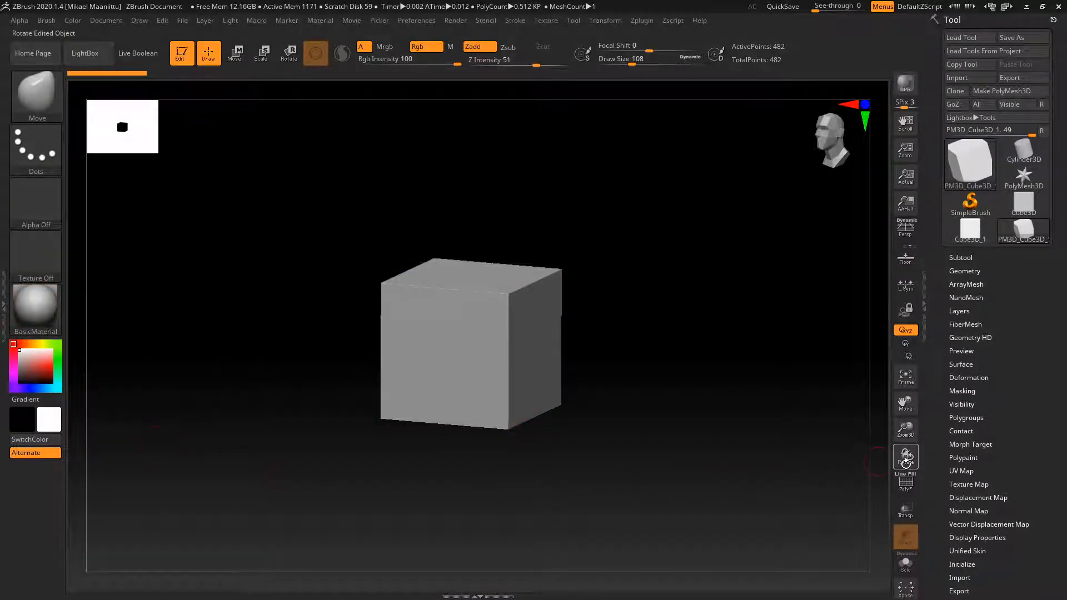
Inspect the cube's polygon grid with the polyframe display, and return to the plain shaded view
left_click_drag(907, 457, 905, 453)
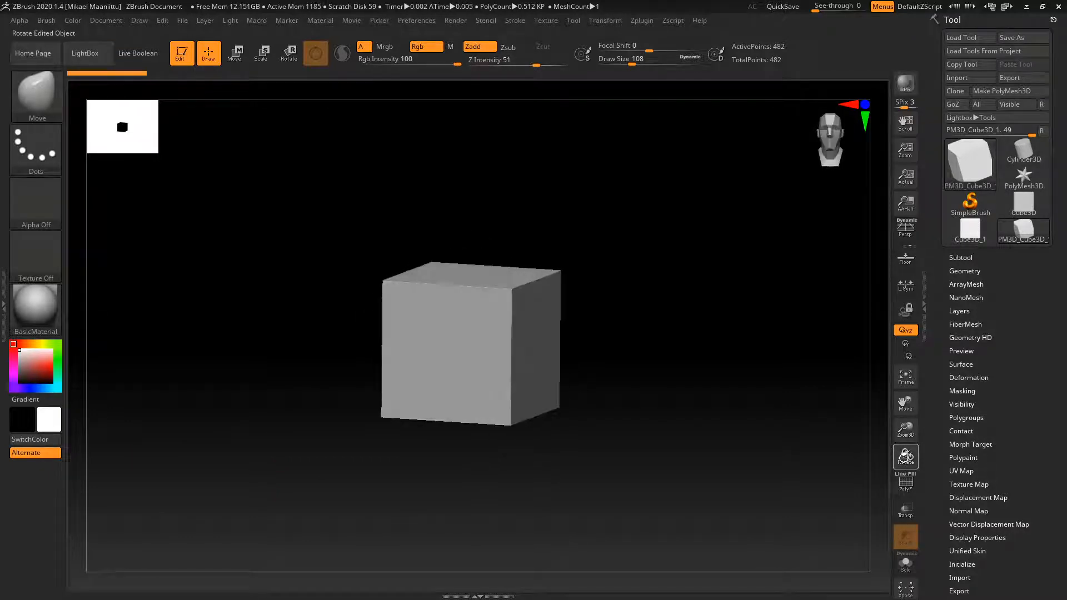
left_click_drag(803, 524, 799, 521)
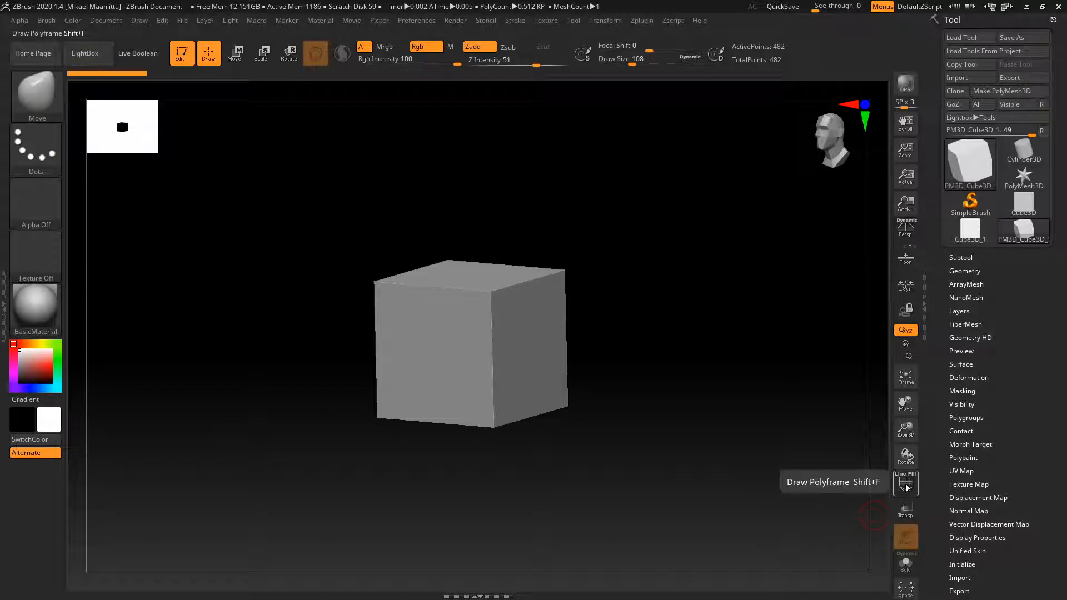
left_click(906, 486)
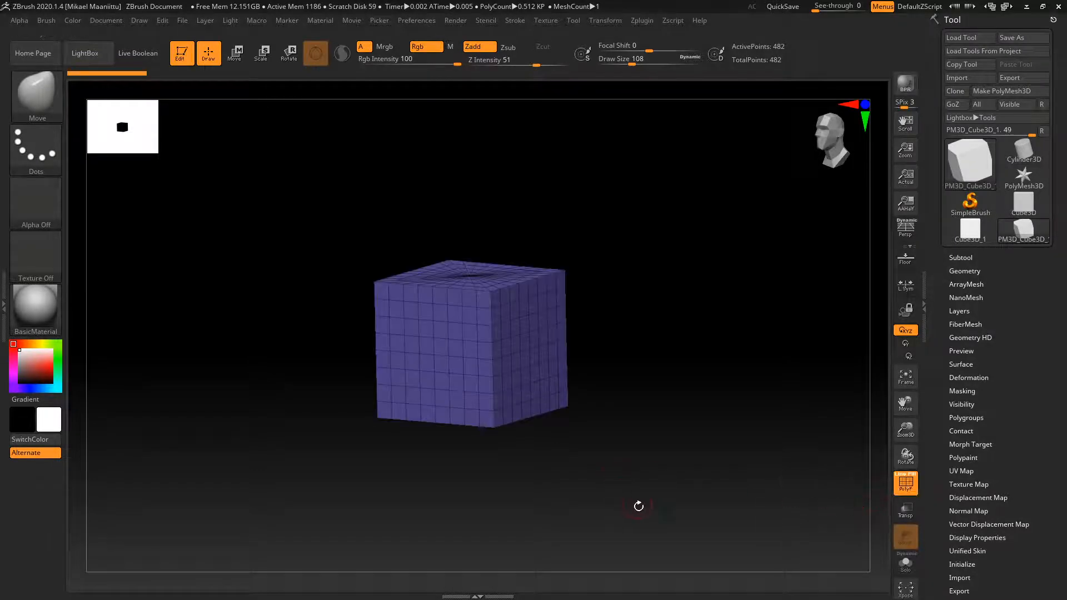
left_click_drag(639, 505, 807, 493)
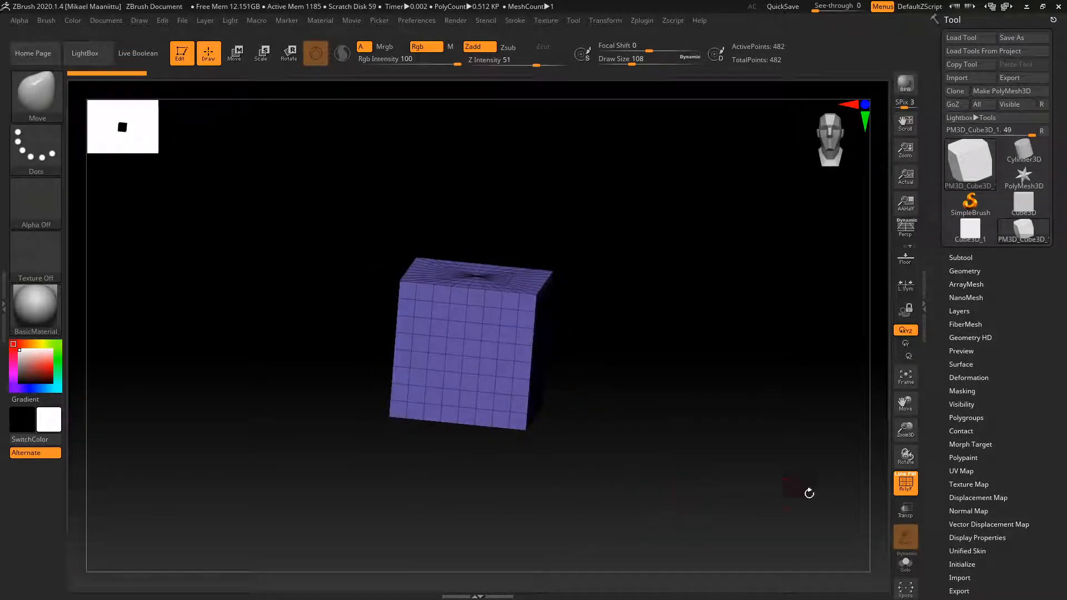
left_click(907, 488)
left_click_drag(690, 492, 688, 461)
left_click_drag(640, 508, 669, 492)
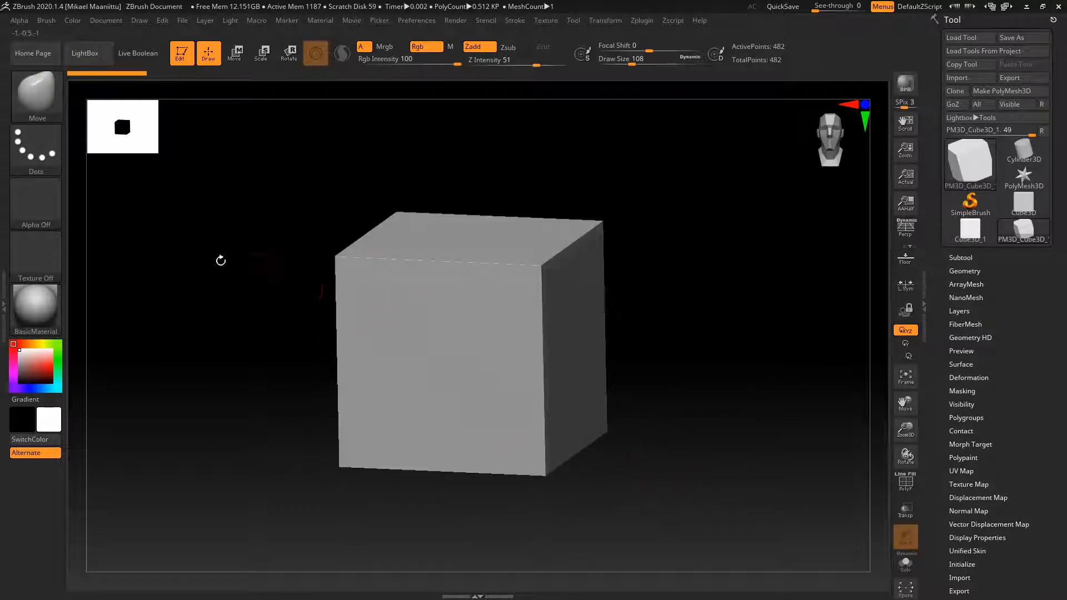
Sculpt one diagonal raised stroke across the cube's front face and another across the adjacent side face with the Standard brush
left_click(44, 98)
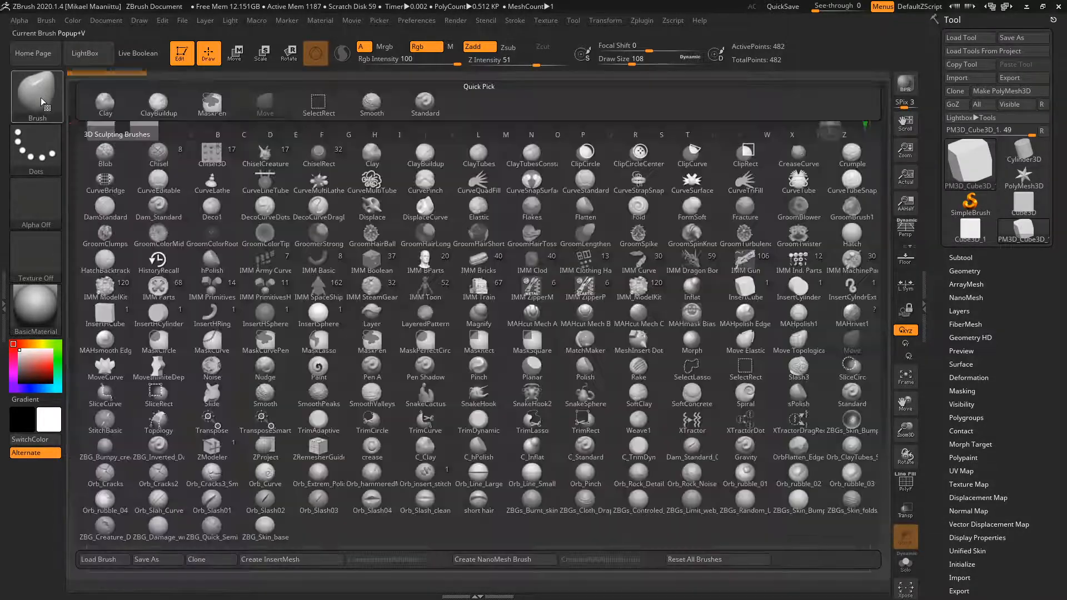
left_click(426, 107)
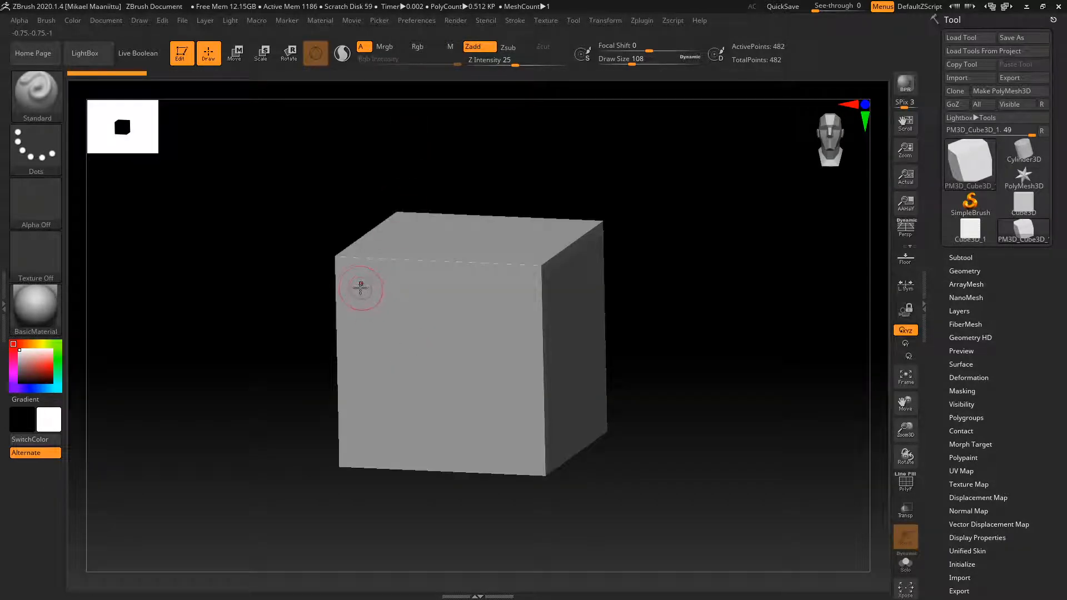
mouse_move(362, 287)
left_mouse_down()
mouse_move(426, 356)
mouse_move(524, 431)
left_mouse_up()
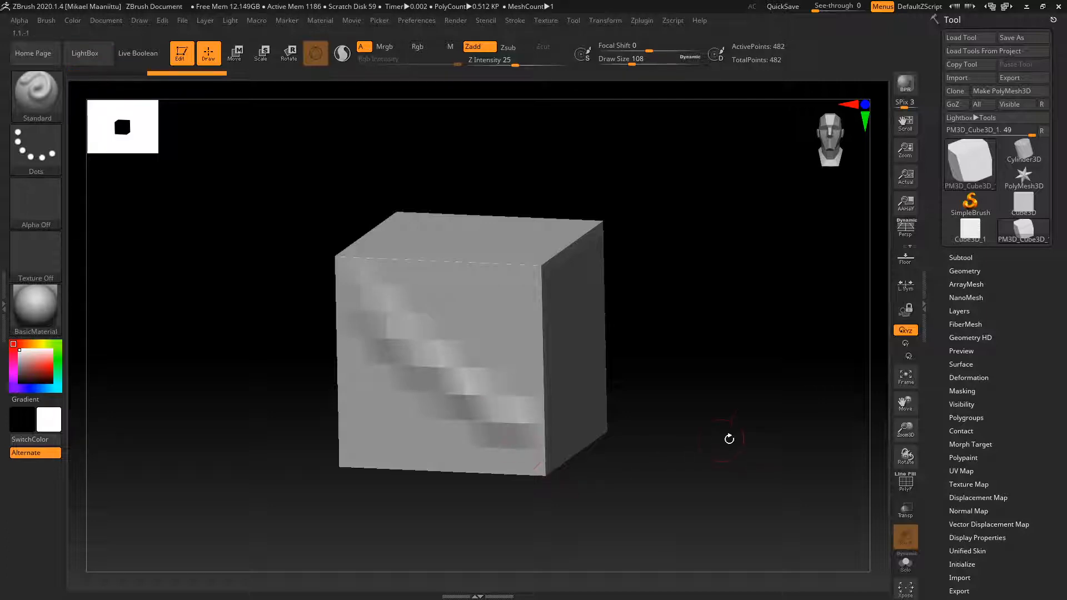
mouse_move(729, 439)
left_mouse_down()
mouse_move(755, 419)
mouse_move(738, 414)
left_mouse_up()
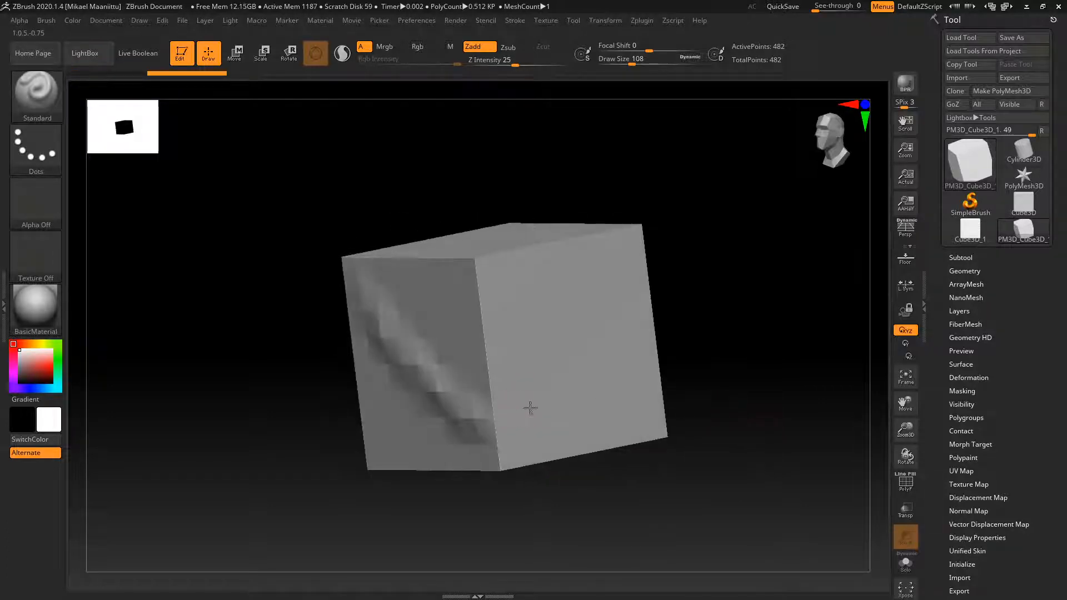
left_click_drag(530, 408, 639, 235)
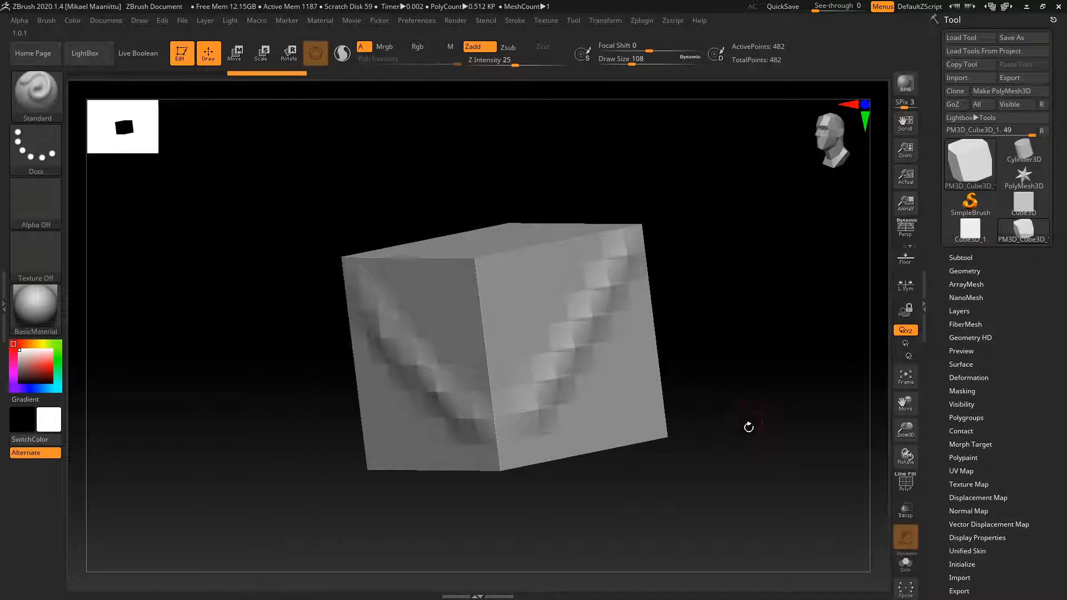
Examine the sculpted strokes against the cube's polygon grid using the polyframe display, and hide the polyframe again
left_click_drag(748, 427, 876, 479)
left_click(905, 483)
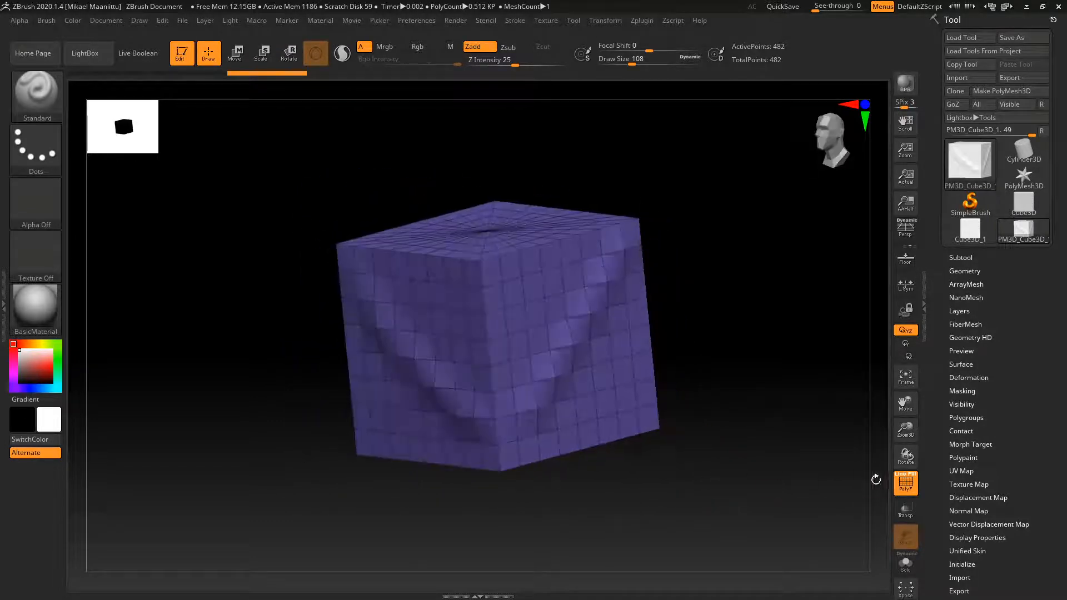
left_click(905, 481)
left_click_drag(753, 438, 642, 470)
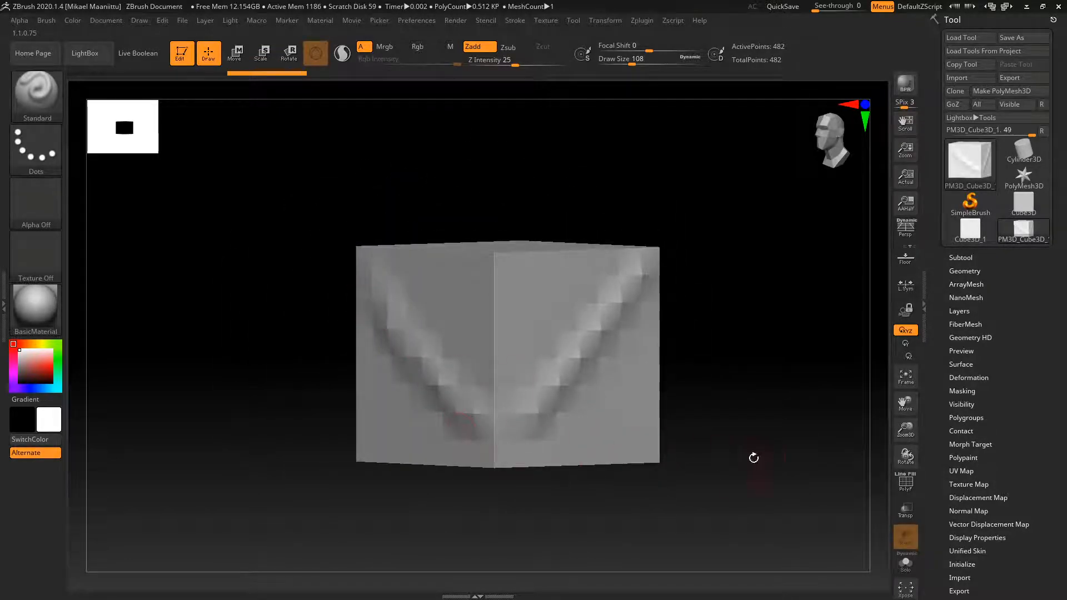
left_click_drag(753, 458, 731, 483)
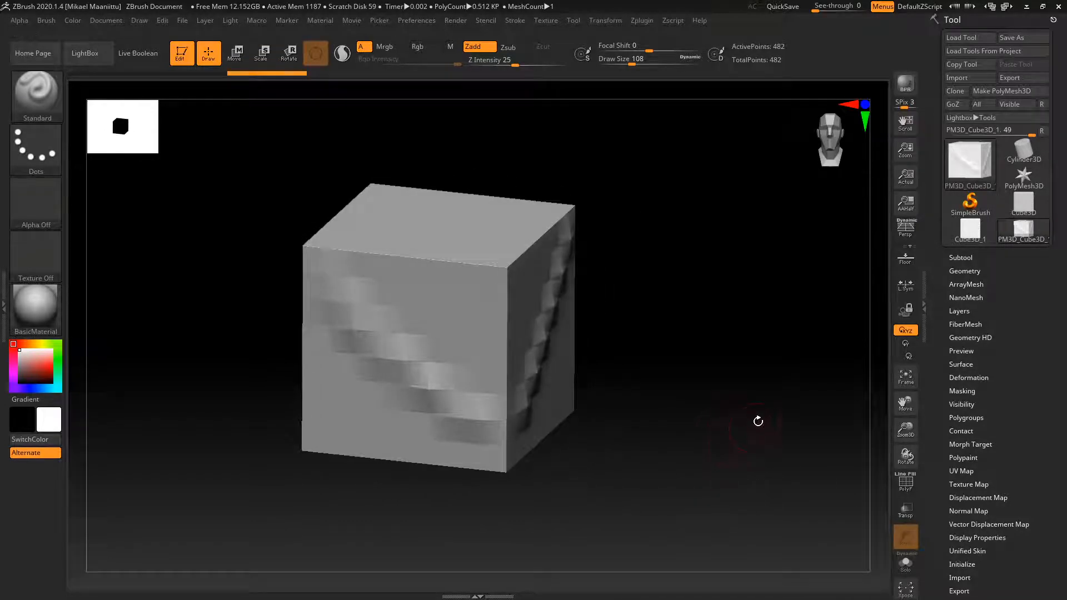
Divide the cube's geometry once, to subdivision level 2, with smoothing on
left_click_drag(966, 275, 967, 272)
left_click(967, 268)
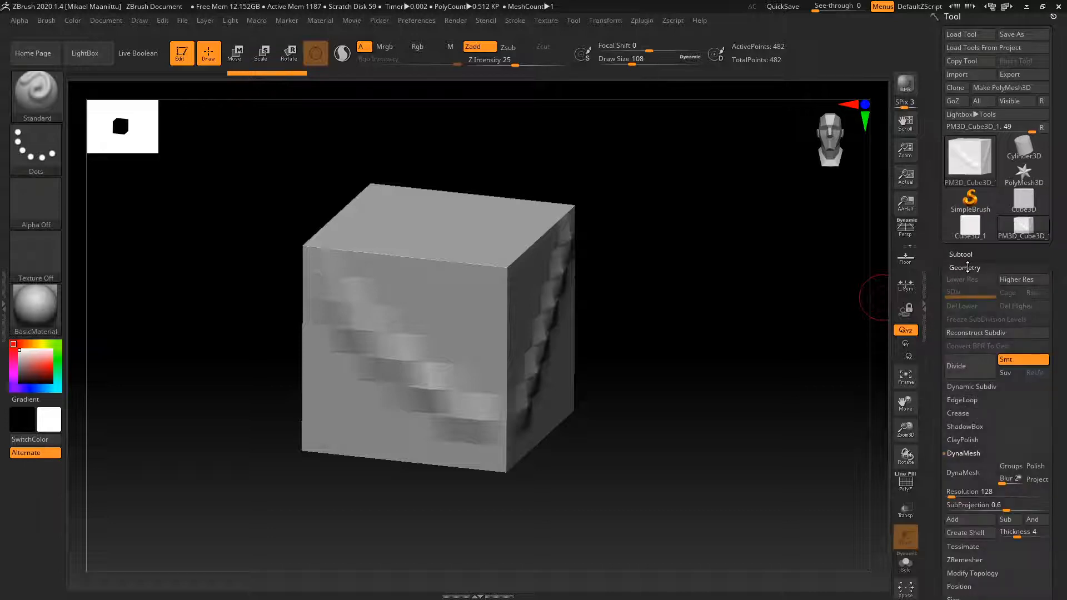
left_click_drag(936, 322, 935, 267)
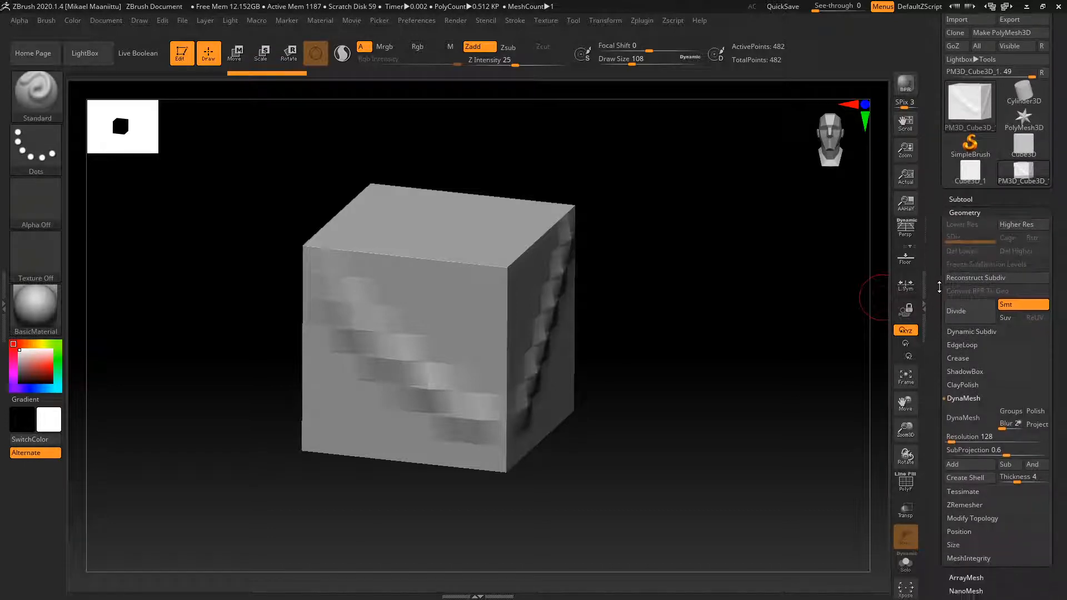
left_click(963, 314)
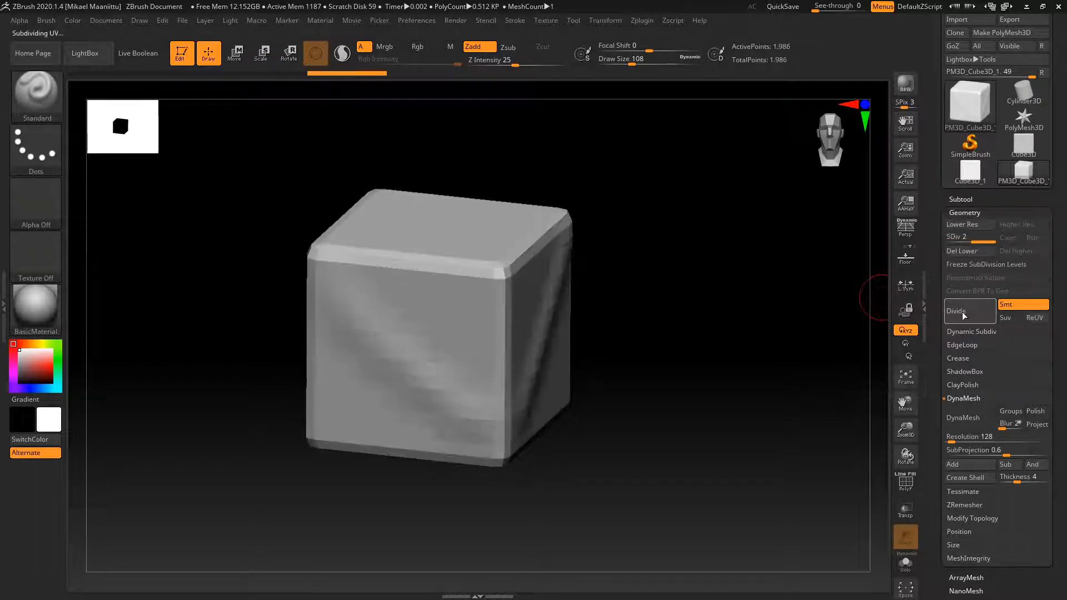
Show the polyframe on the cube and divide its geometry three more times, to subdivision level 5
left_click(905, 481)
left_click_drag(784, 475, 877, 383)
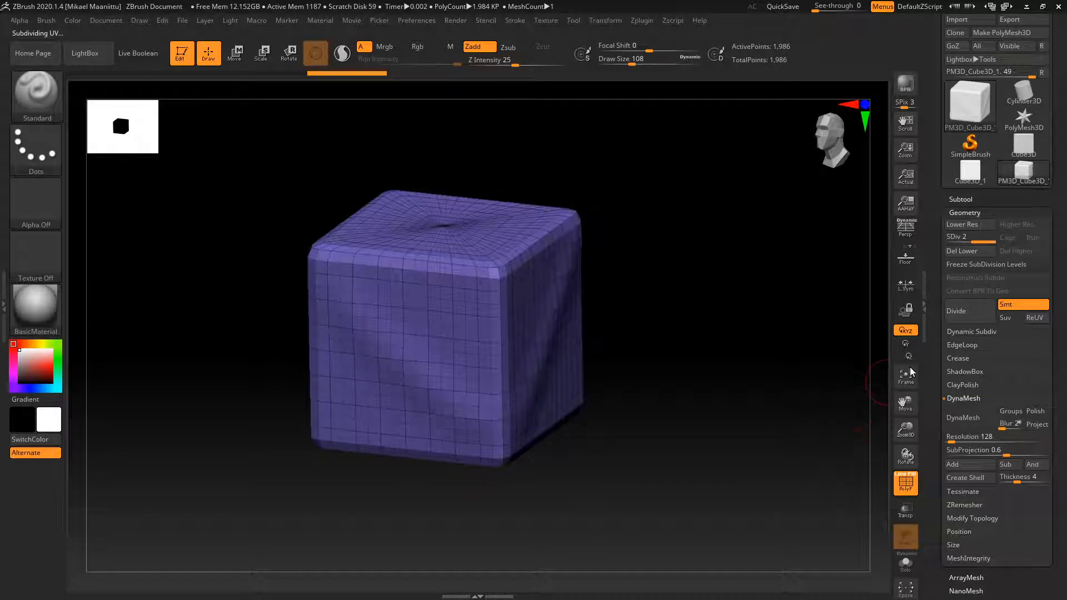
left_click(962, 315)
left_click(967, 315)
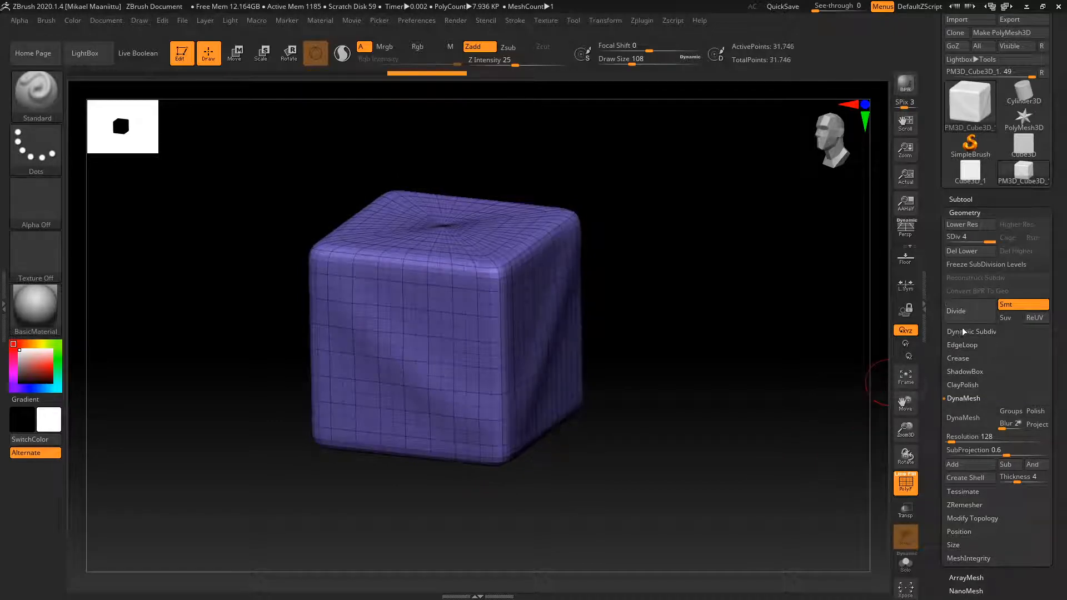
left_click(964, 315)
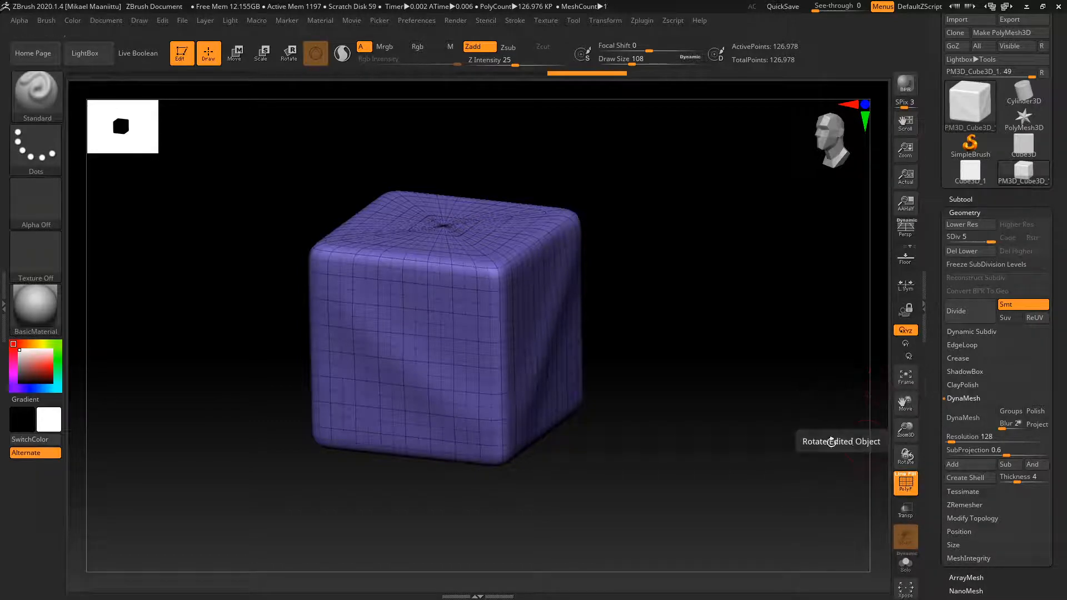
Examine the subdivided cube's polygon density up close, comparing its surface with the polyframe off and on
left_click_drag(669, 423, 716, 476)
left_click_drag(734, 374, 800, 429, "alt")
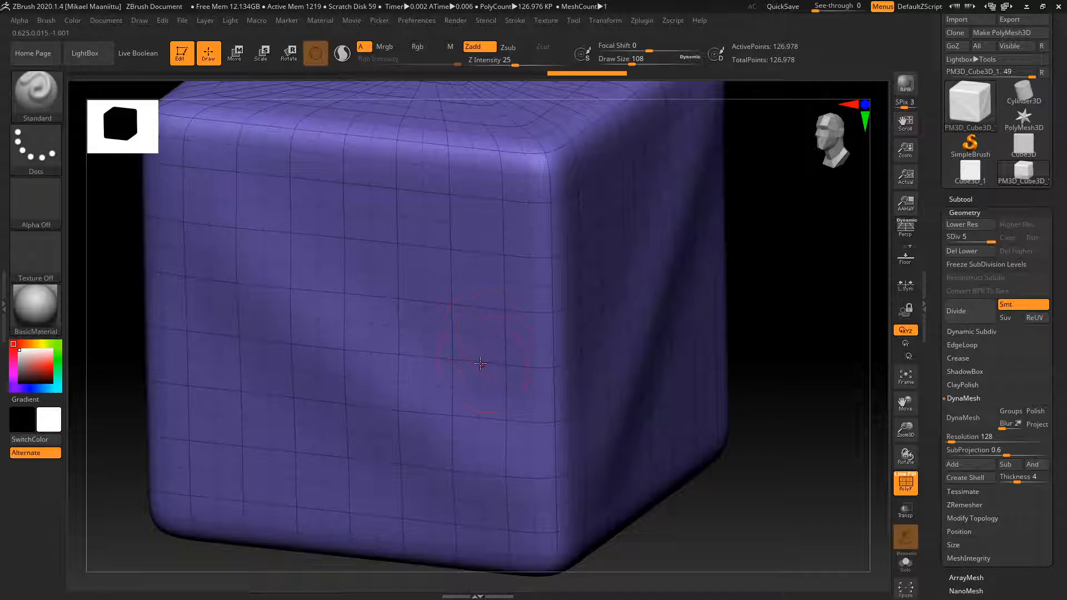
left_click_drag(792, 503, 786, 506)
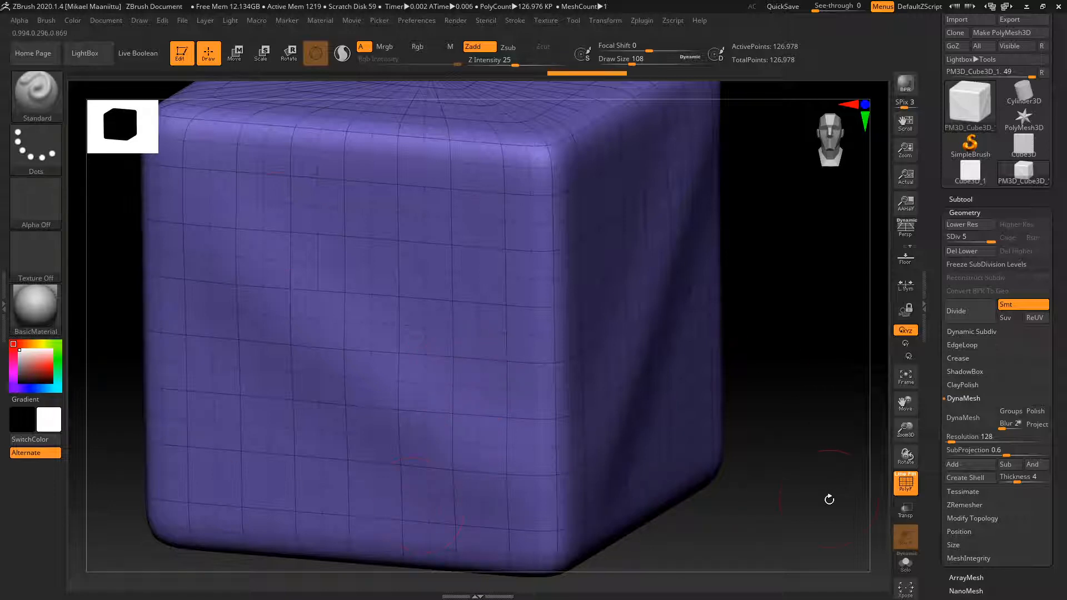
left_click(906, 487)
left_click(905, 485)
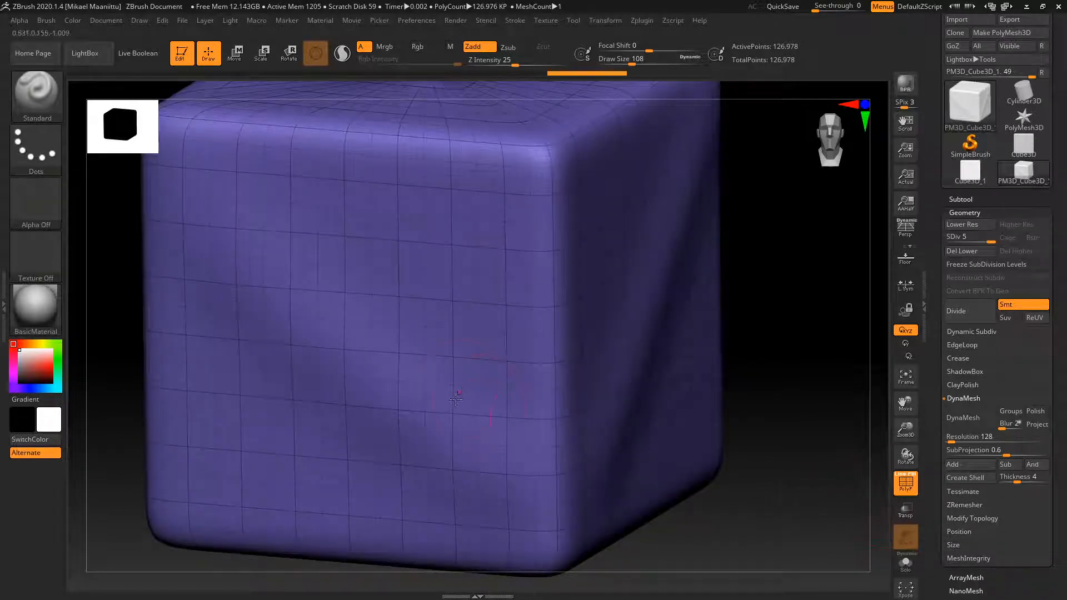
left_click_drag(769, 357, 434, 409, "alt")
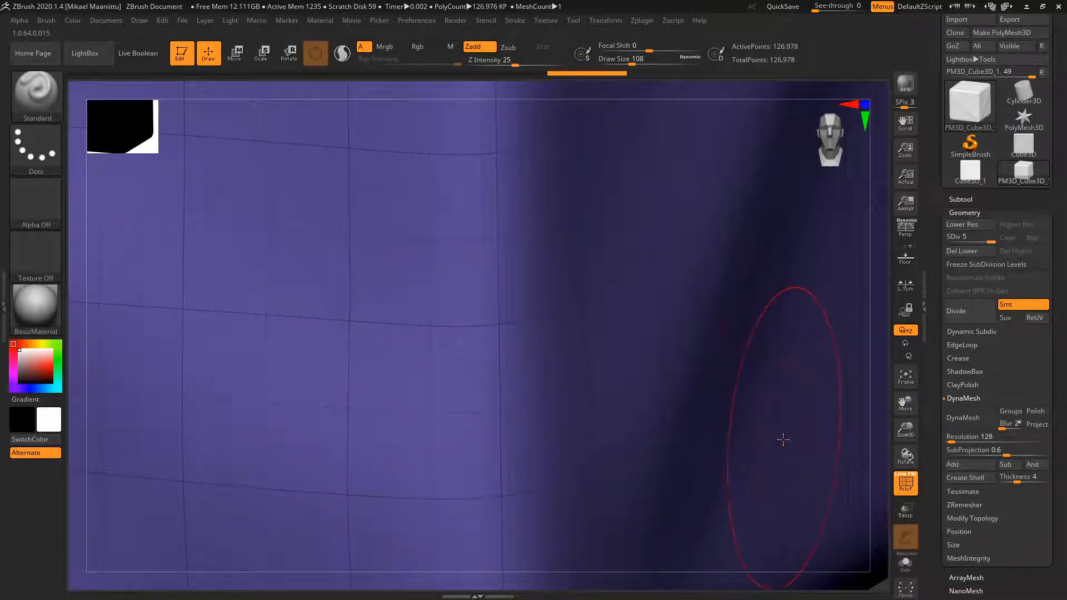
Refit the whole cube in the view after zooming in close and moving it far away, and look over its wireframe
left_click(906, 379)
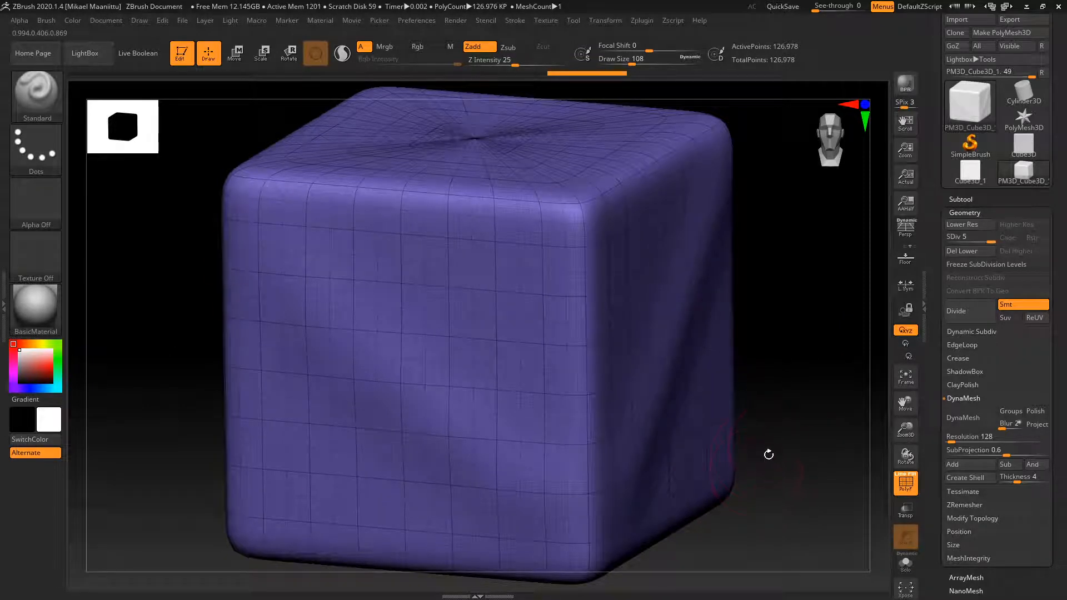
left_click_drag(774, 424, 749, 578, "alt")
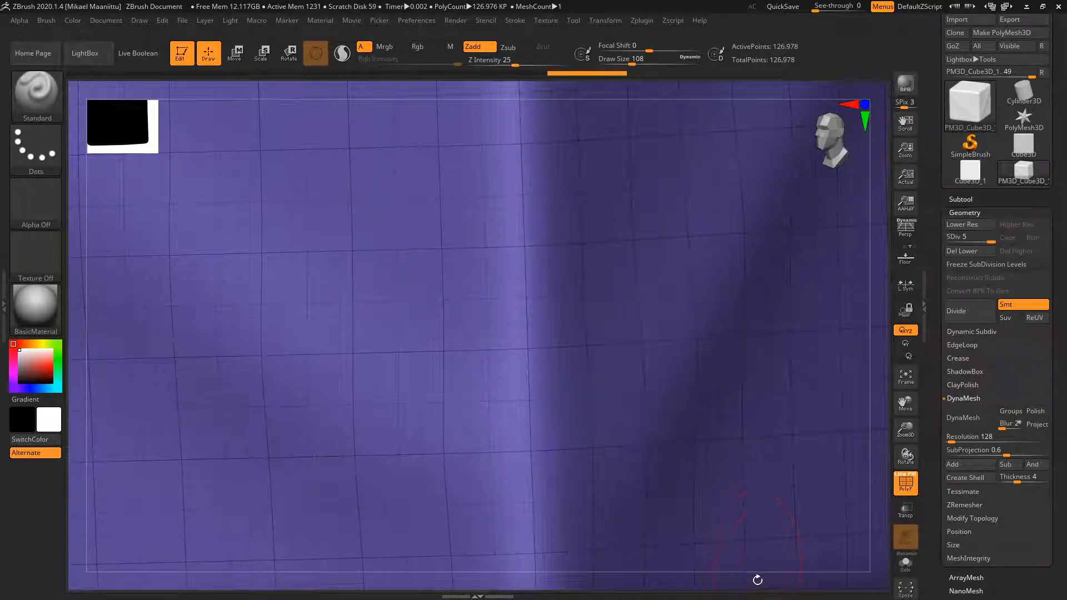
left_click(906, 377)
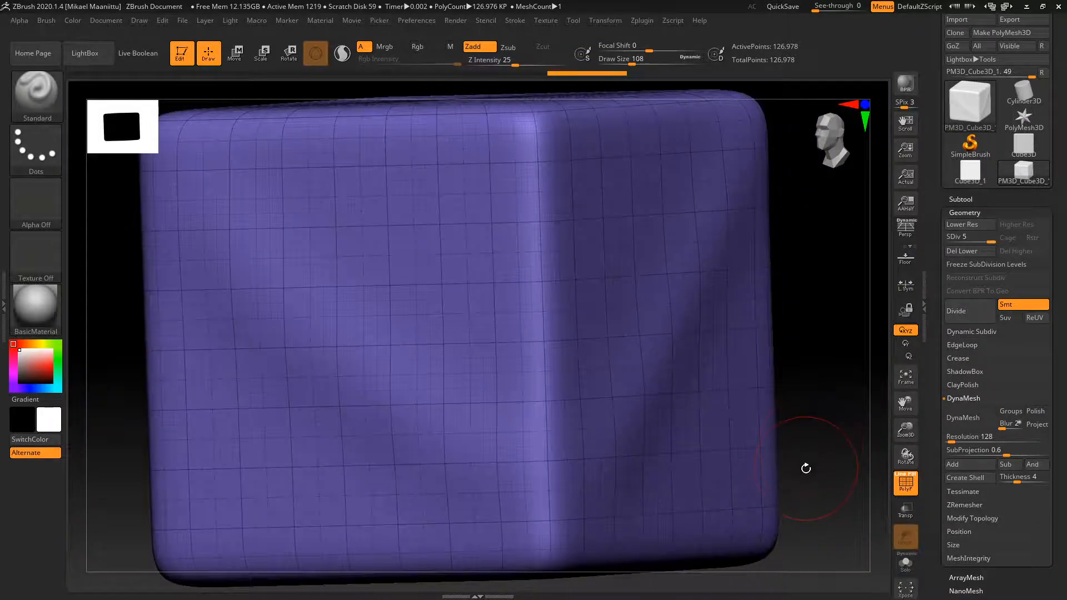
left_click_drag(805, 468, 748, 156)
left_click_drag(684, 420, 661, 118, "alt")
left_click_drag(702, 430, 464, 250, "alt")
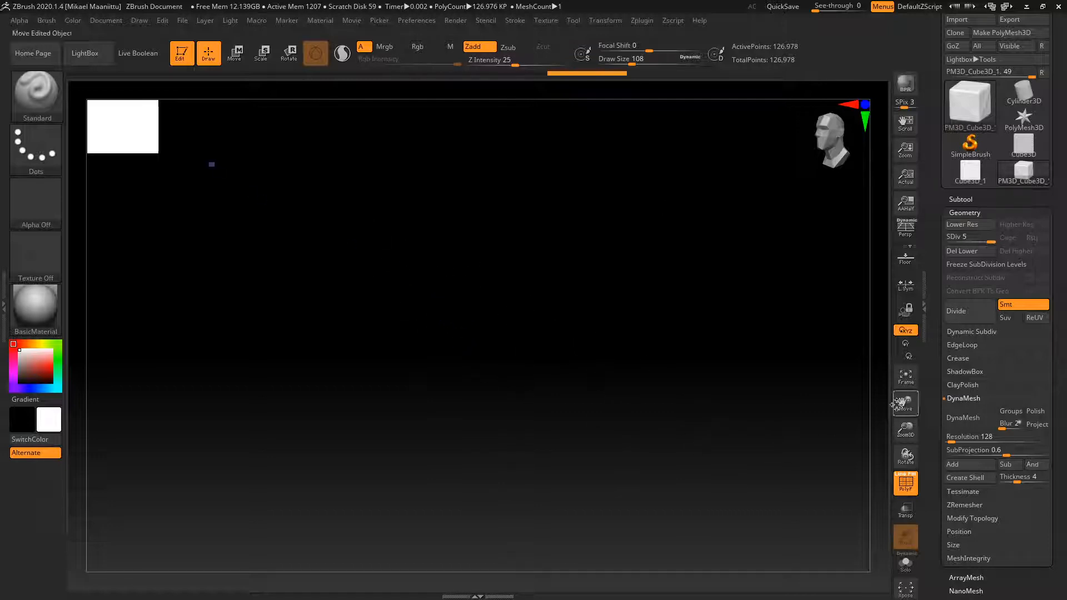
left_click(907, 378)
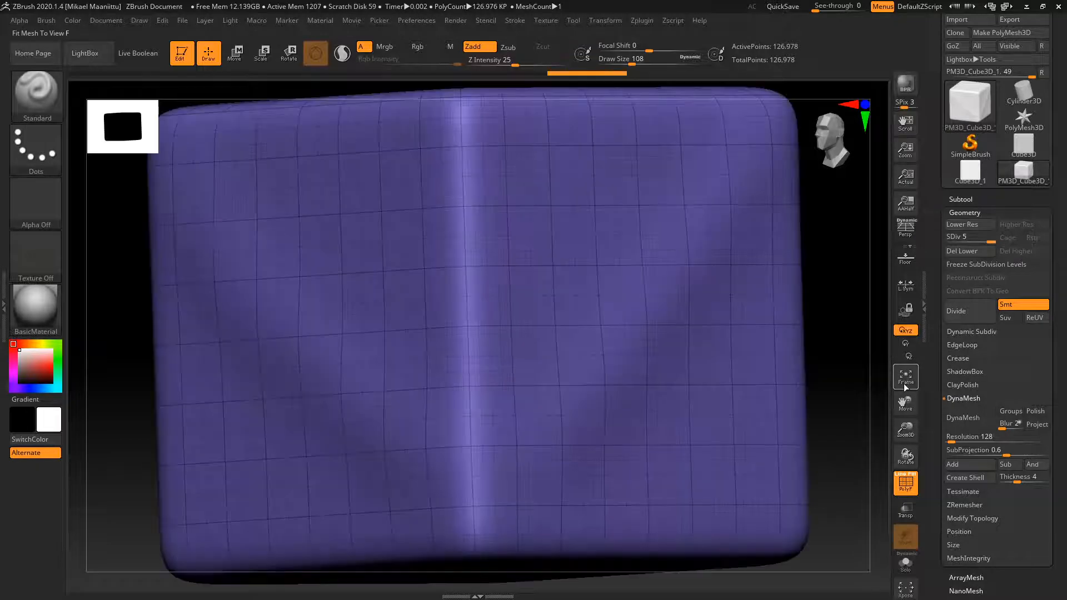
left_click_drag(834, 457, 766, 481)
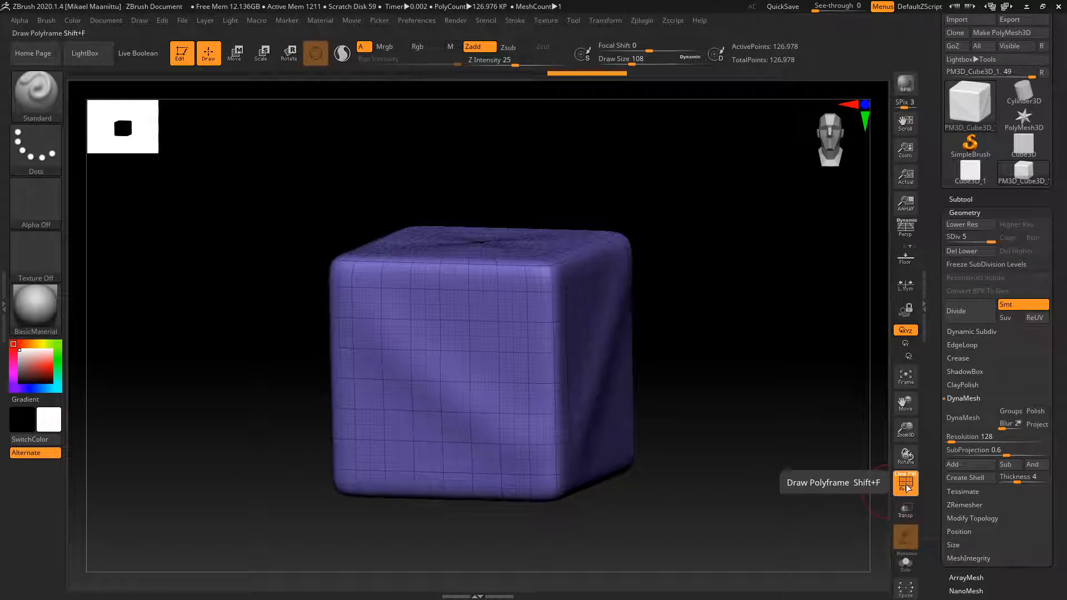
Hide the polyframe and sculpt a winding raised stroke on each of two adjacent side faces of the cube
left_click(906, 485)
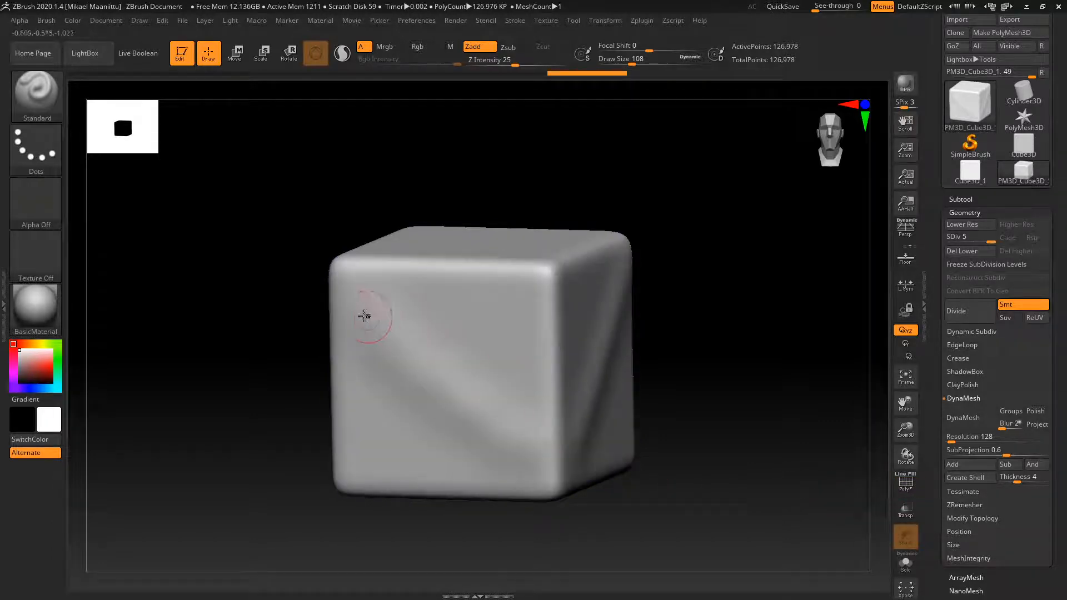
mouse_move(354, 298)
left_mouse_down()
mouse_move(358, 325)
mouse_move(456, 378)
mouse_move(484, 468)
mouse_move(528, 431)
mouse_move(511, 333)
left_mouse_up()
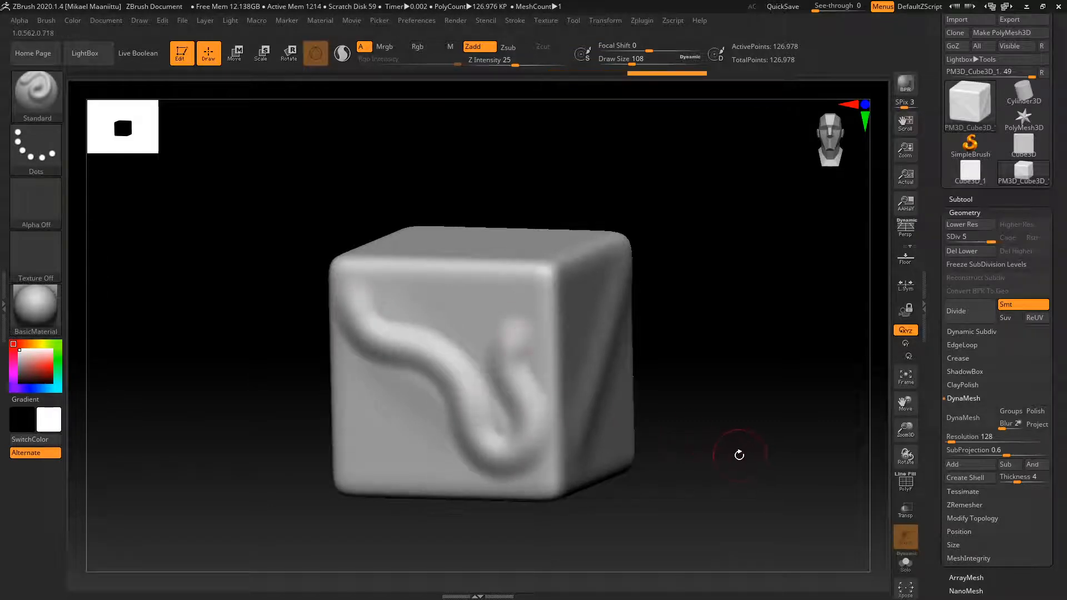
left_click_drag(739, 456, 734, 481)
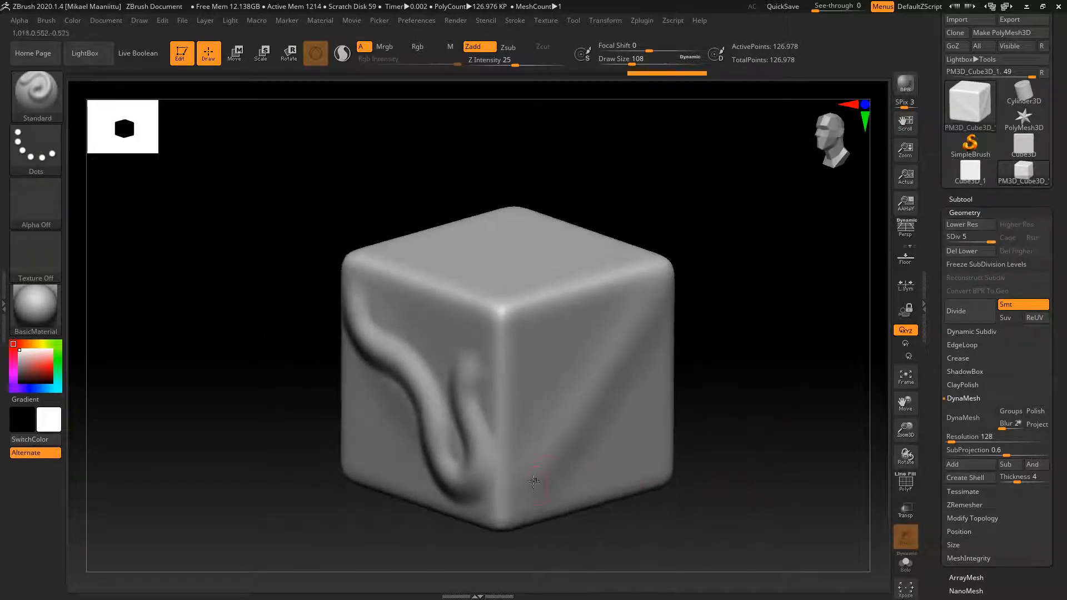
mouse_move(527, 494)
left_mouse_down()
mouse_move(636, 318)
mouse_move(622, 300)
left_mouse_up()
Sculpt more overlapping curved ridges across both side faces with the Standard brush
left_click_drag(734, 439, 754, 467, "alt")
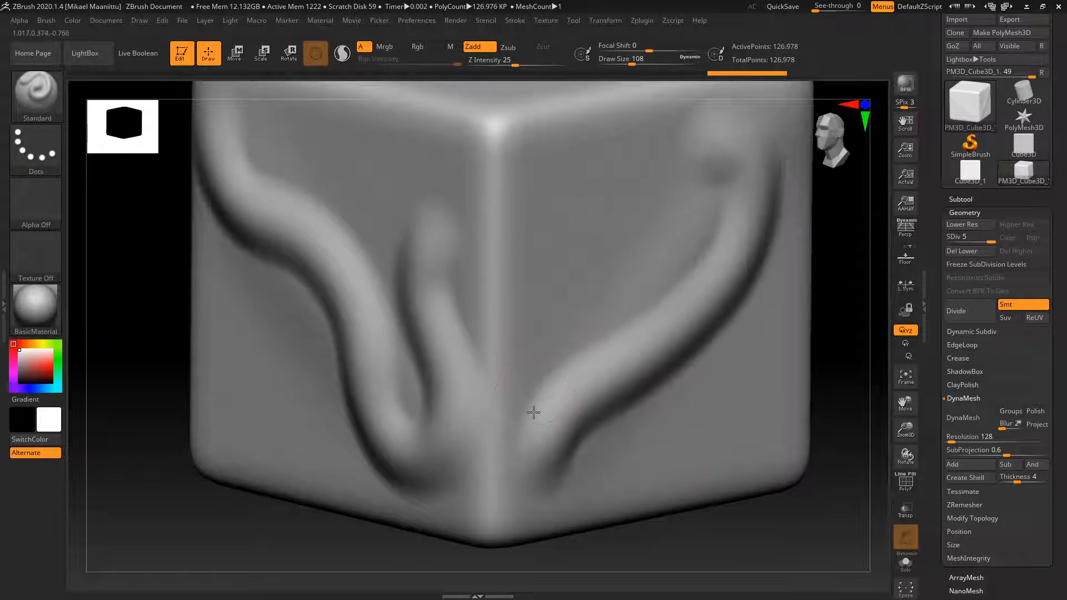
mouse_move(534, 412)
left_mouse_down()
mouse_move(572, 298)
mouse_move(641, 247)
mouse_move(672, 205)
mouse_move(668, 176)
mouse_move(603, 166)
mouse_move(562, 267)
mouse_move(542, 428)
mouse_move(606, 478)
mouse_move(696, 416)
mouse_move(765, 275)
left_mouse_up()
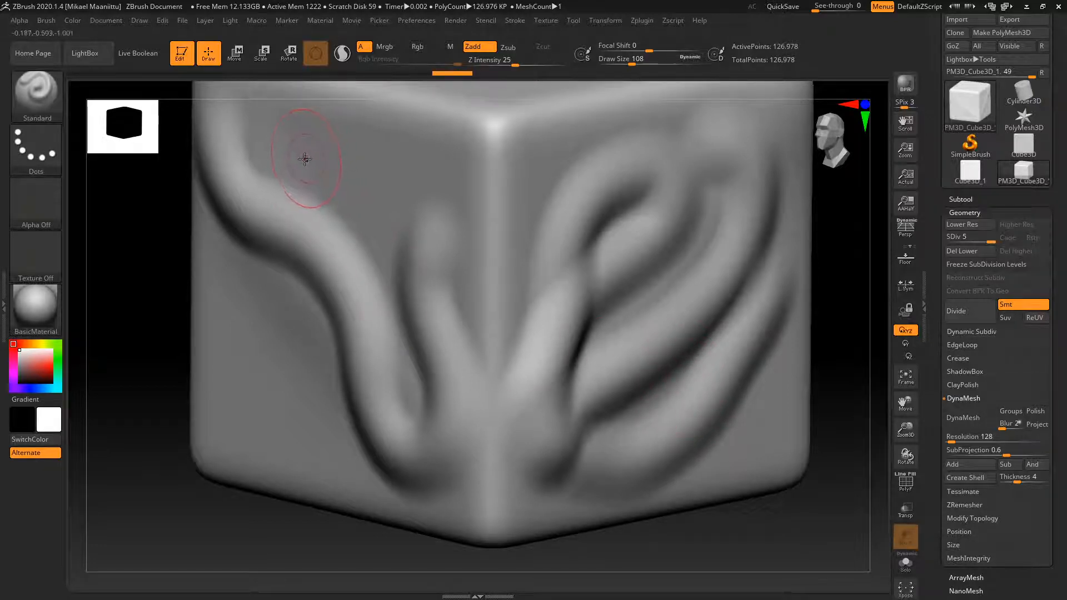
mouse_move(300, 159)
left_mouse_down()
mouse_move(368, 166)
mouse_move(402, 223)
mouse_move(267, 326)
mouse_move(239, 389)
mouse_move(274, 430)
mouse_move(317, 431)
mouse_move(347, 460)
mouse_move(389, 439)
mouse_move(395, 352)
mouse_move(456, 295)
mouse_move(422, 227)
left_mouse_up()
mouse_move(837, 349)
left_mouse_down()
mouse_move(812, 387)
mouse_move(772, 339)
mouse_move(772, 429)
mouse_move(692, 493)
mouse_move(704, 442)
mouse_move(691, 469)
mouse_move(720, 439)
mouse_move(715, 455)
left_mouse_up()
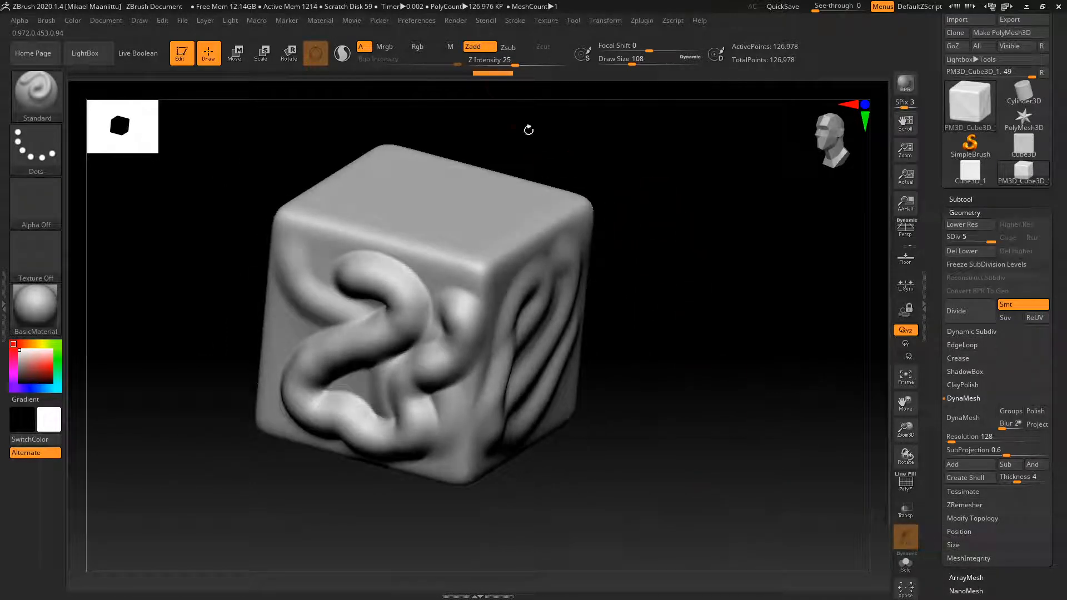
Enable LazyMouse for the brush stroke and set its LazyRadius to 96
left_click(512, 20)
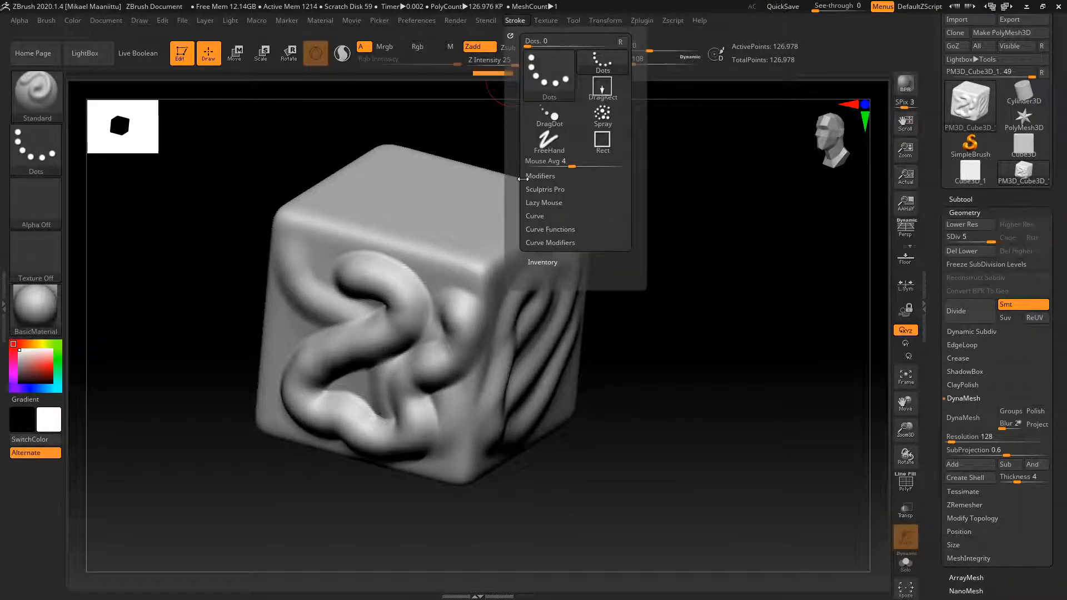
left_click(539, 202)
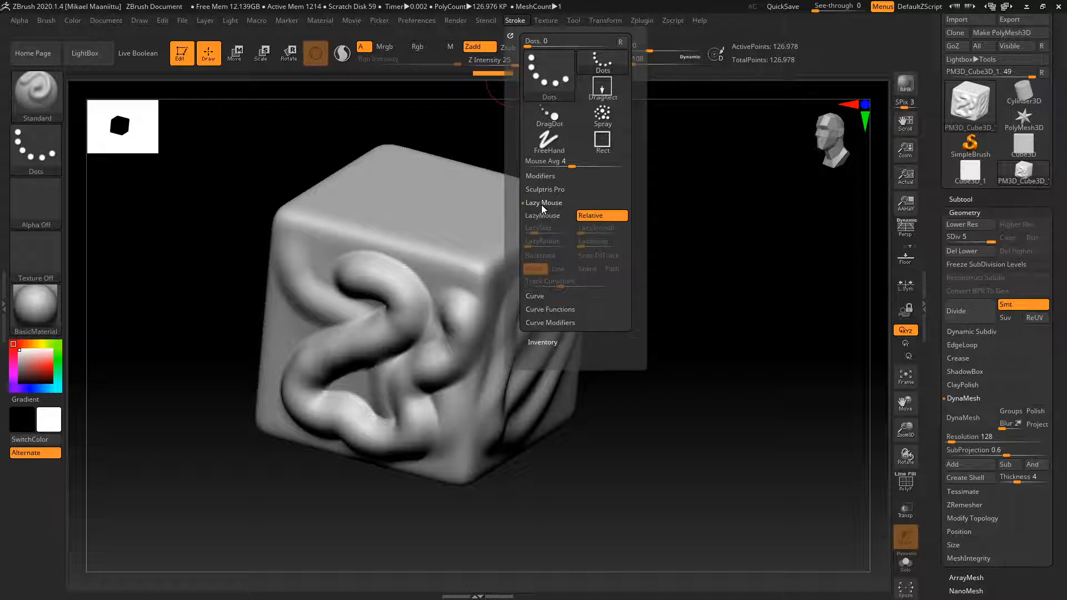
left_click(558, 219)
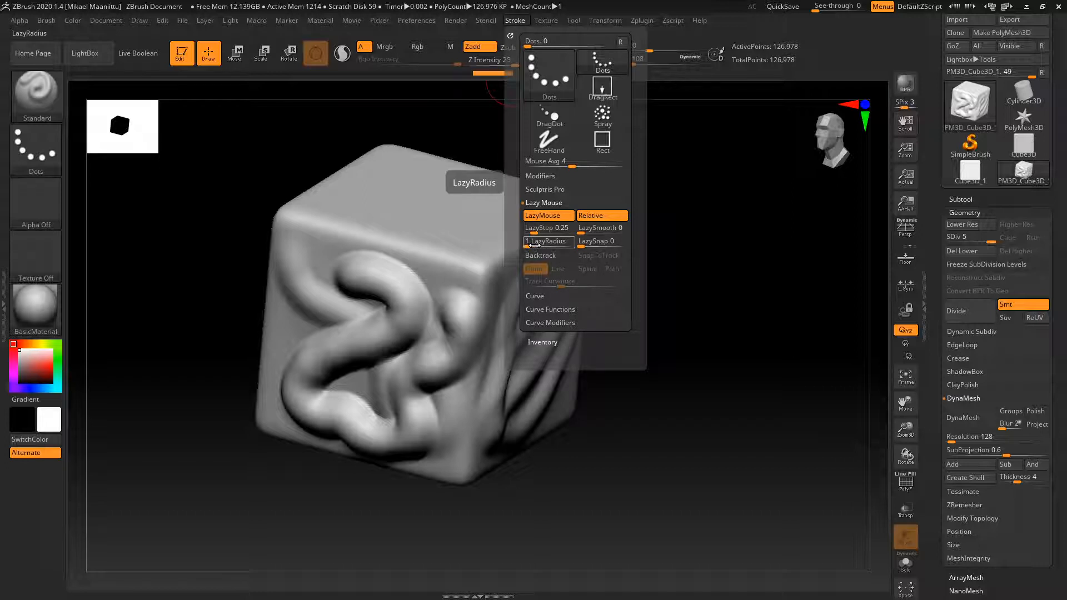
key("Return")
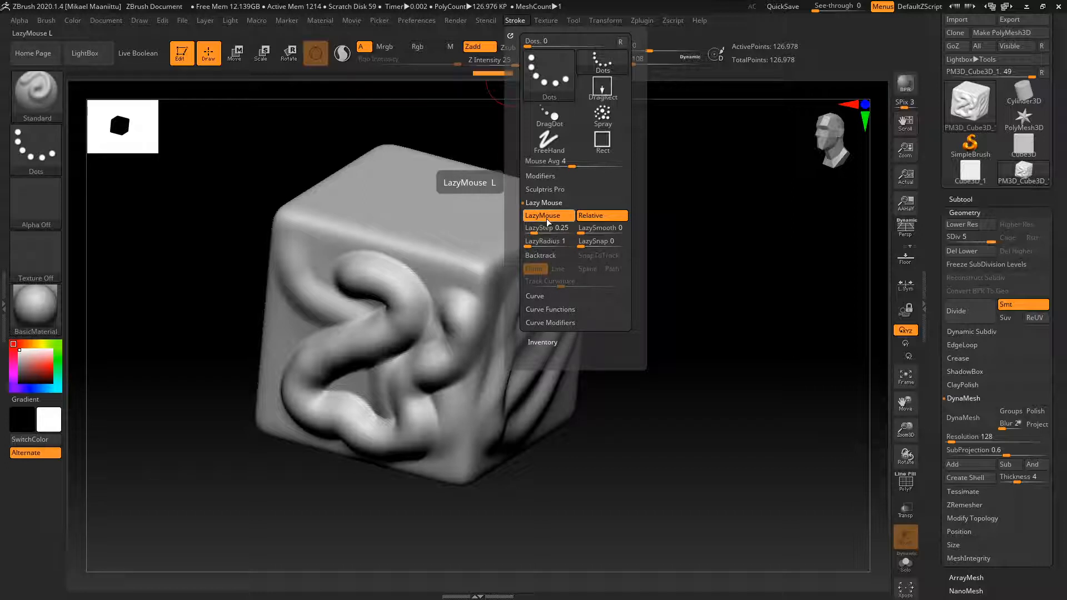
left_click(537, 242)
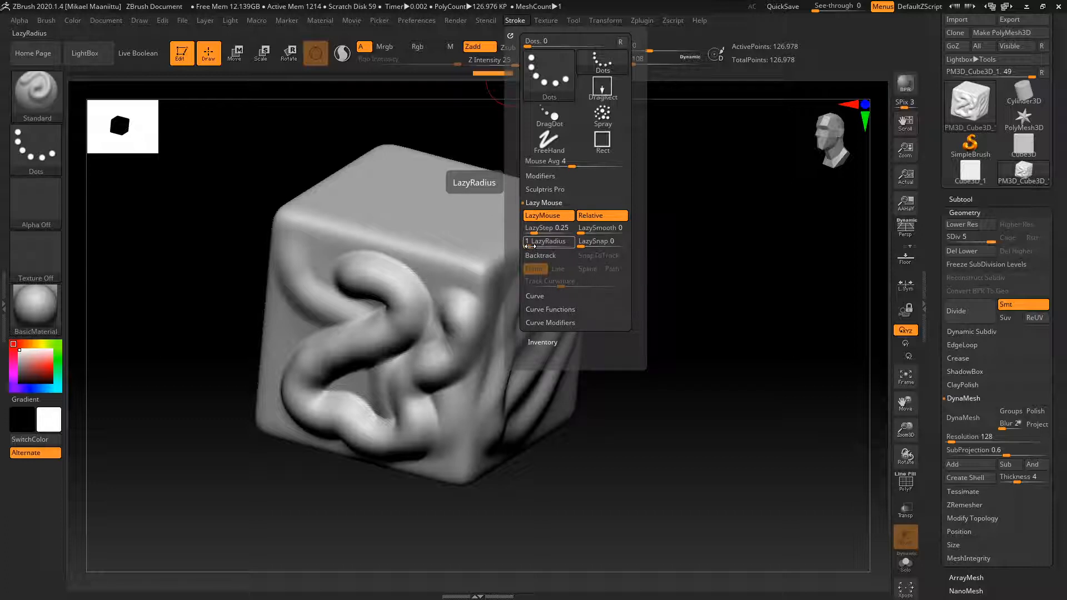
left_click_drag(527, 243, 548, 244)
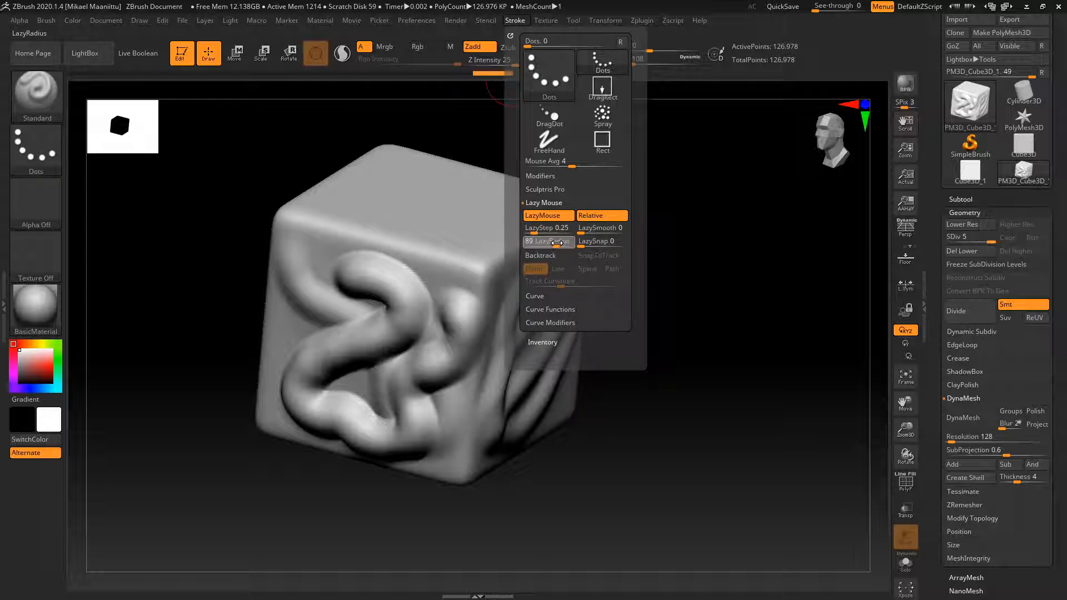
Sculpt a smooth S-shaped stroke on the cube's top face with LazyMouse on
mouse_move(634, 241)
left_mouse_down()
mouse_move(639, 279)
mouse_move(672, 308)
mouse_move(674, 341)
mouse_move(609, 327)
left_mouse_up()
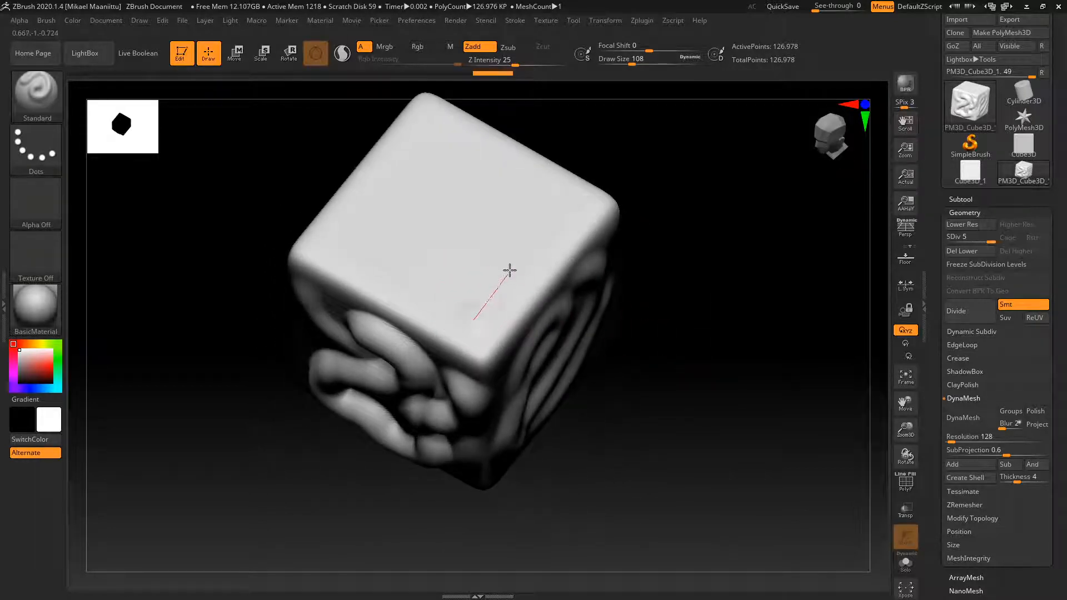
mouse_move(510, 271)
left_mouse_down()
mouse_move(509, 228)
mouse_move(481, 190)
mouse_move(429, 207)
mouse_move(390, 249)
mouse_move(350, 232)
mouse_move(367, 179)
mouse_move(403, 145)
mouse_move(472, 134)
mouse_move(516, 162)
mouse_move(572, 244)
left_mouse_up()
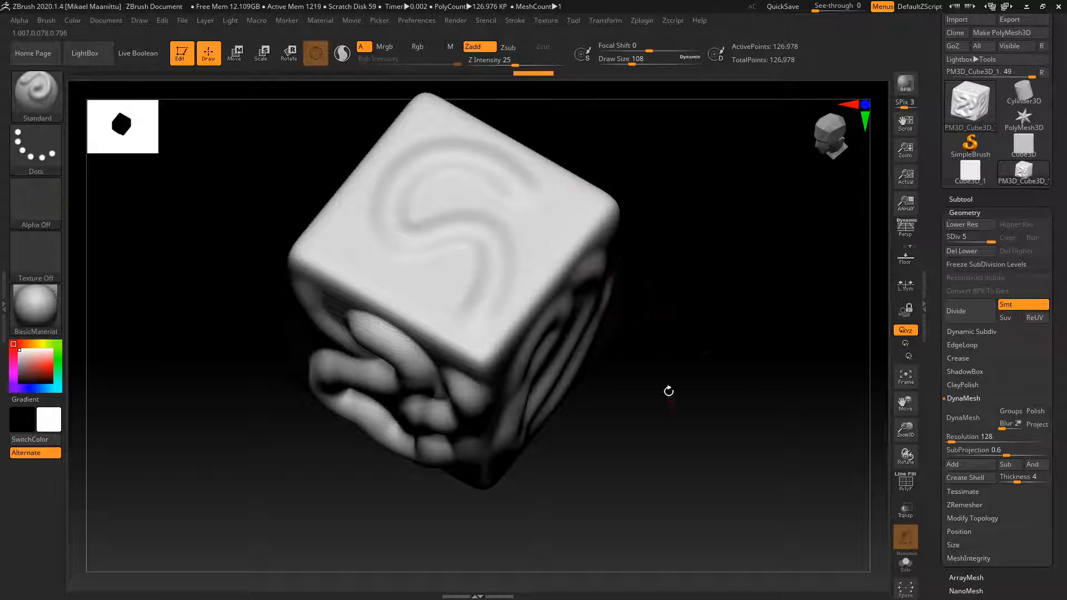
left_click_drag(669, 392, 680, 371)
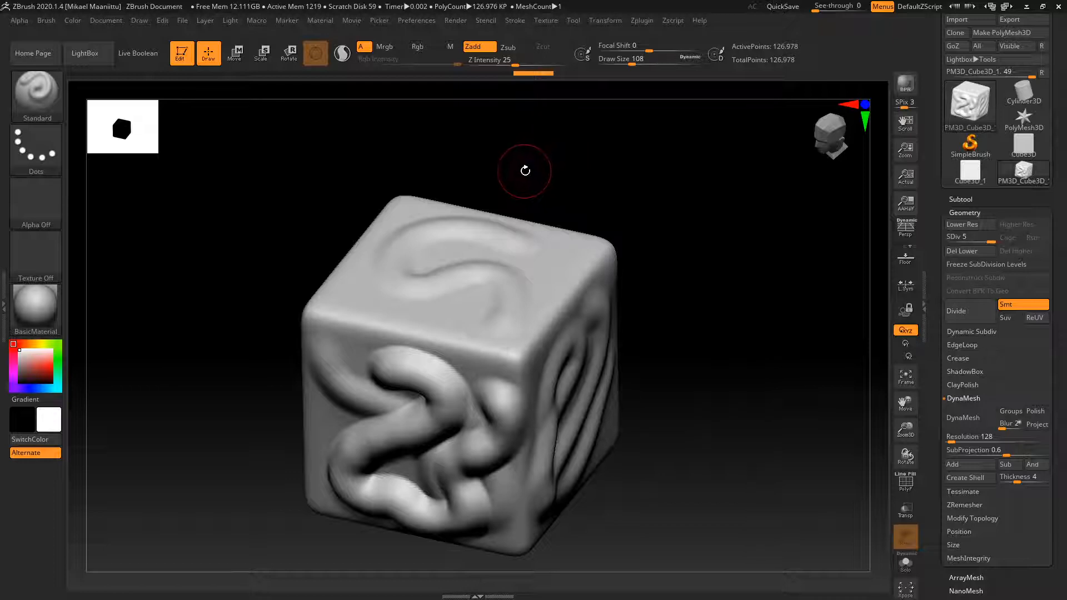
Turn off LazyMouse and sculpt a heavier S-shaped ridge over the existing stroke on the top face
left_click(515, 21)
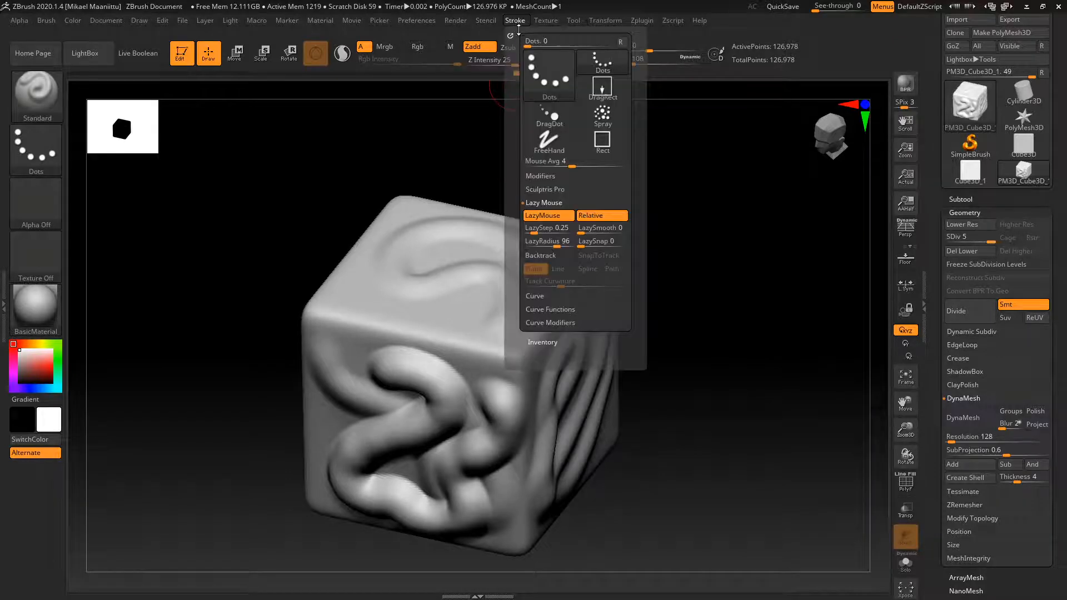
left_click(548, 218)
mouse_move(704, 451)
left_mouse_down("alt")
mouse_move(728, 427)
mouse_move(702, 485)
mouse_move(700, 452)
mouse_move(706, 512)
mouse_move(718, 393)
mouse_move(717, 455)
mouse_move(700, 472)
mouse_move(719, 488)
mouse_move(716, 398)
mouse_move(705, 452)
mouse_move(715, 476)
mouse_move(521, 401)
left_mouse_up("alt")
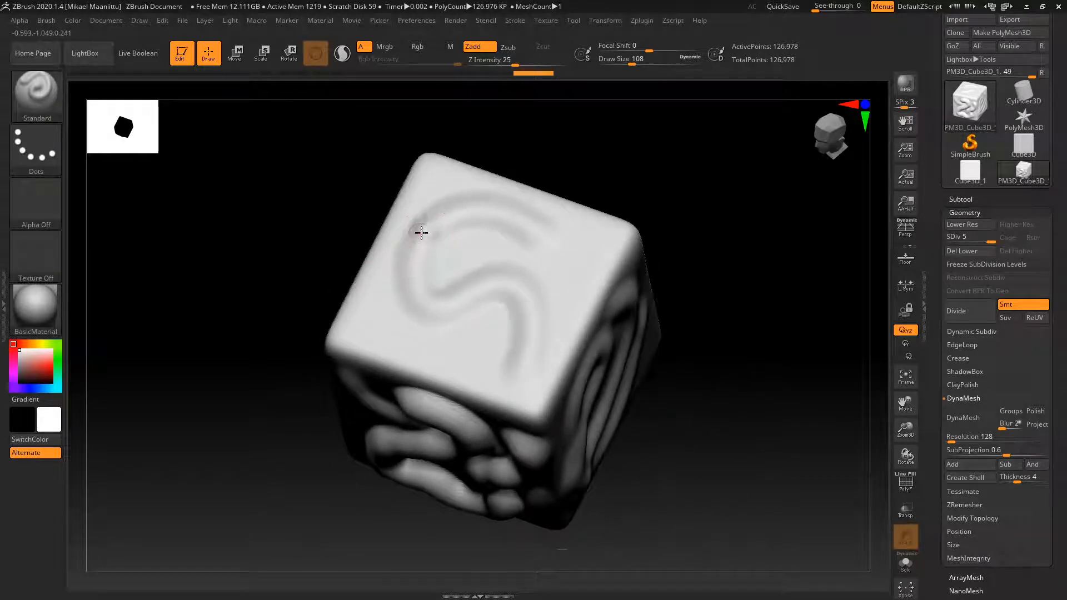
mouse_move(425, 225)
left_mouse_down()
mouse_move(411, 289)
mouse_move(445, 309)
mouse_move(487, 272)
mouse_move(519, 285)
mouse_move(520, 374)
left_mouse_up()
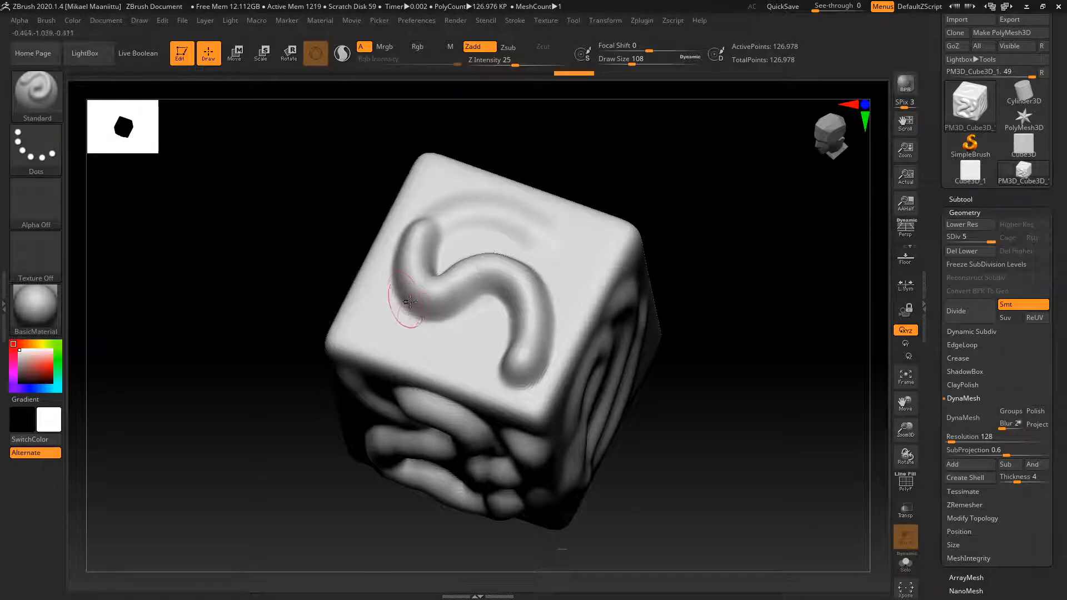
Carve a winding groove beside the ridge on the top face and two curved grooves into the striped side face
mouse_move(722, 493)
left_mouse_down()
mouse_move(731, 441)
mouse_move(719, 476)
mouse_move(752, 419)
mouse_move(738, 514)
mouse_move(727, 515)
left_mouse_up()
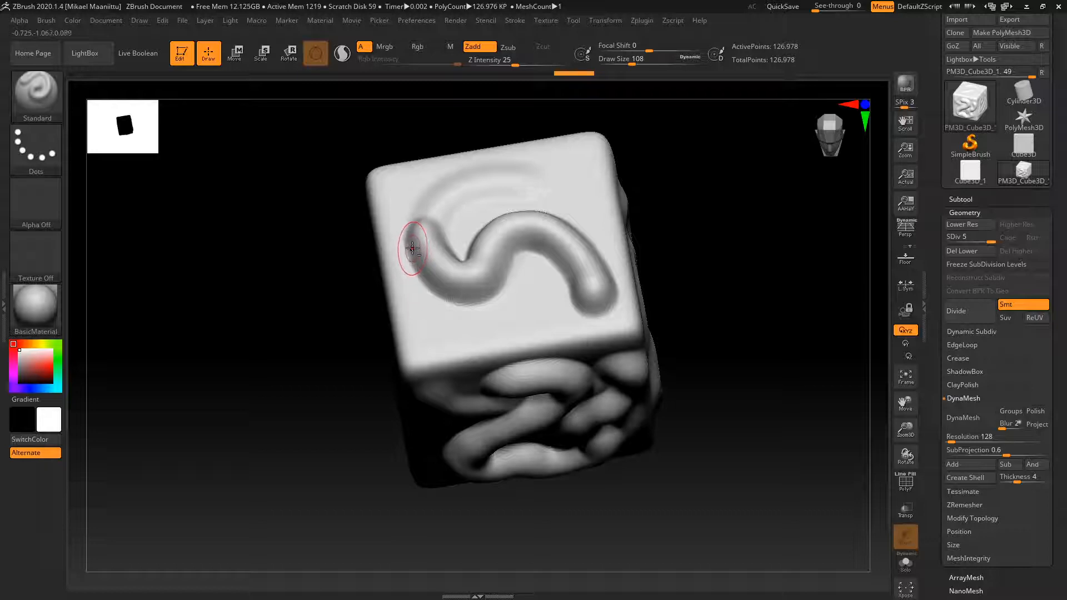
mouse_move(413, 249)
left_mouse_down()
mouse_move(466, 305)
mouse_move(514, 249)
mouse_move(543, 254)
mouse_move(579, 274)
mouse_move(578, 320)
left_mouse_up()
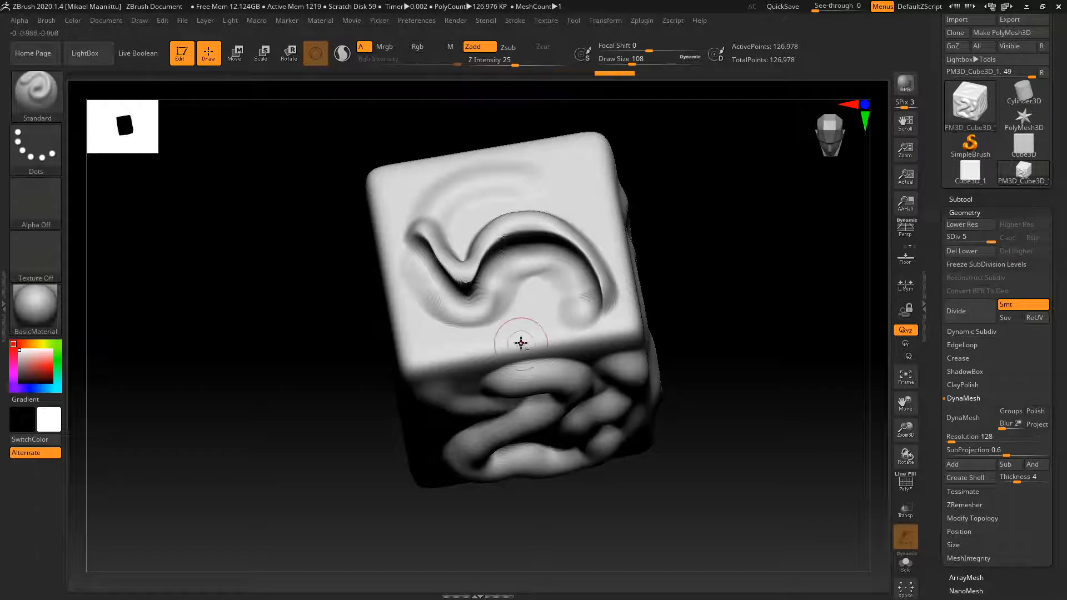
left_click_drag(772, 429, 546, 421)
mouse_move(446, 452)
left_mouse_down()
mouse_move(453, 423)
mouse_move(514, 399)
left_mouse_up()
left_click_drag(714, 434, 696, 458)
mouse_move(687, 495)
left_mouse_down()
mouse_move(698, 455)
mouse_move(697, 475)
mouse_move(672, 445)
left_mouse_up()
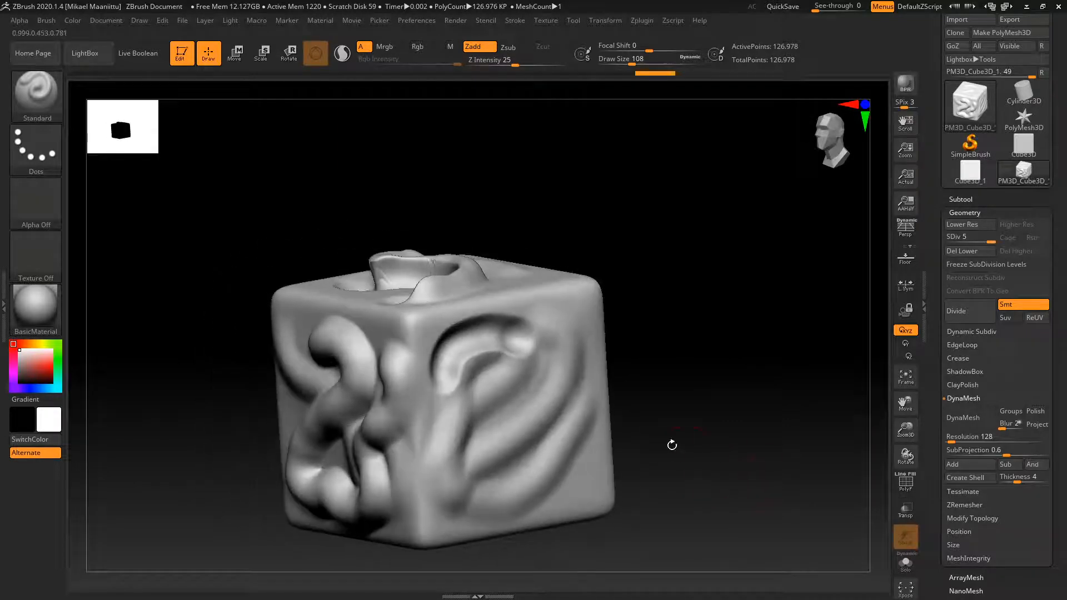
mouse_move(481, 450)
left_mouse_down()
mouse_move(538, 395)
mouse_move(553, 336)
left_mouse_up()
left_click_drag(673, 449, 666, 462)
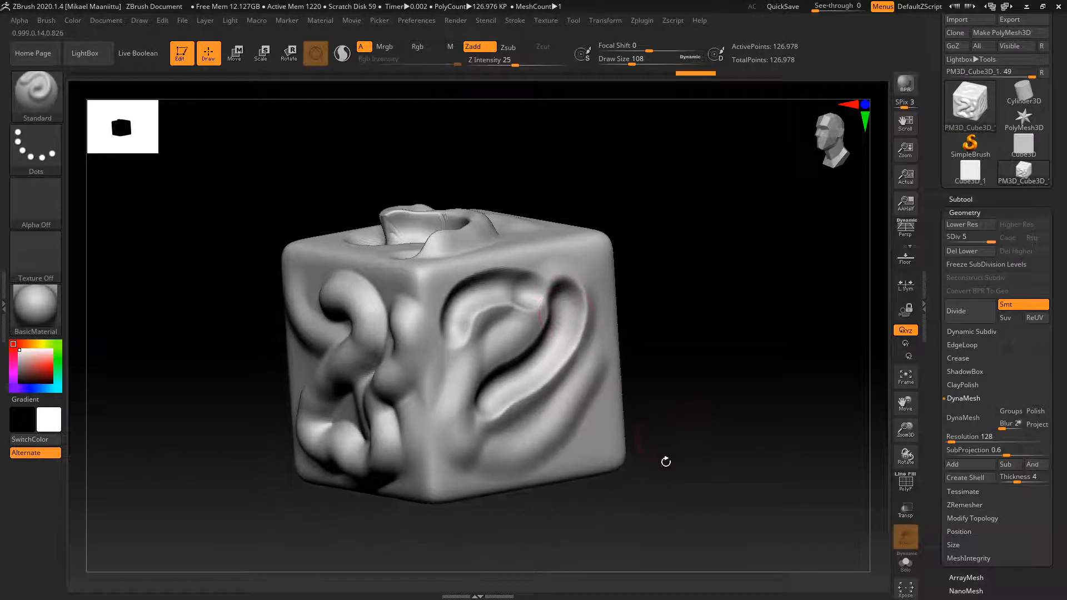
mouse_move(638, 518)
left_mouse_down()
mouse_move(631, 477)
mouse_move(619, 485)
mouse_move(633, 414)
mouse_move(691, 441)
mouse_move(678, 450)
mouse_move(689, 474)
mouse_move(658, 458)
left_mouse_up()
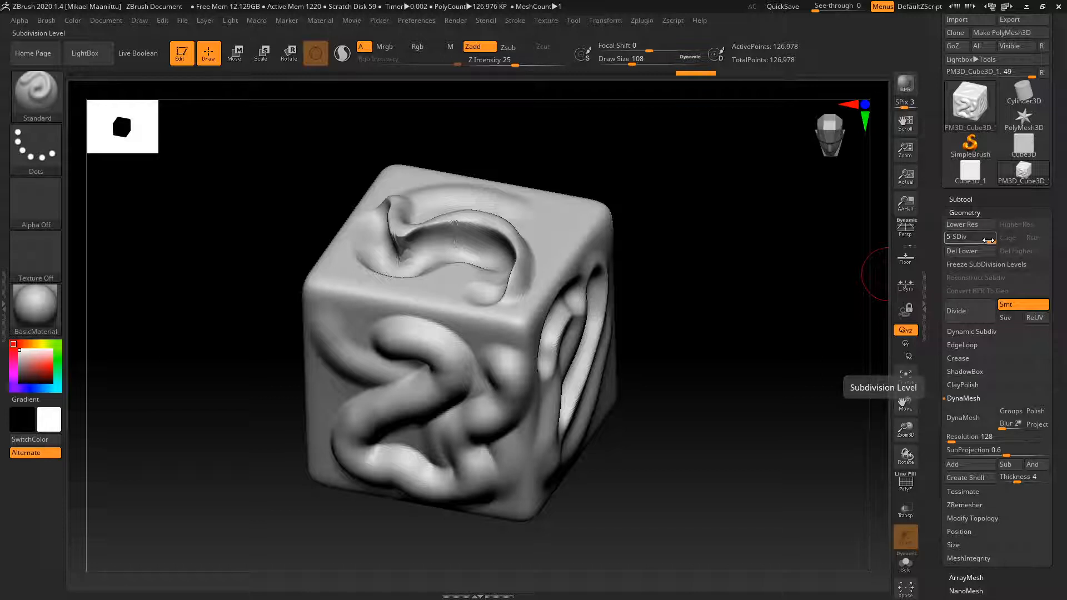
Lower the cube to subdivision level 2 and show the polyframe
left_click_drag(990, 240, 958, 242)
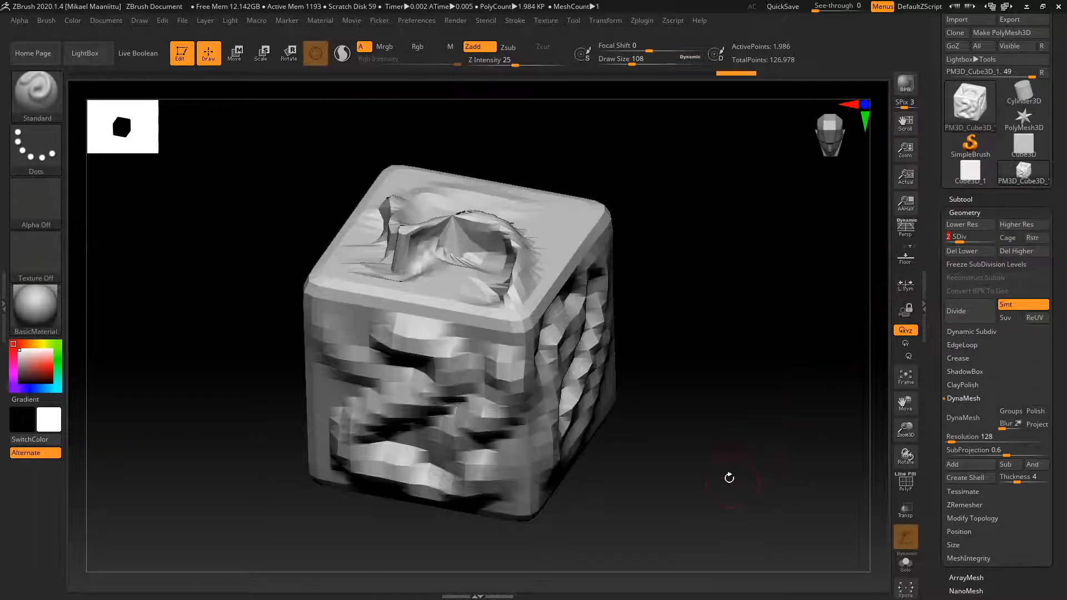
left_click_drag(716, 423, 716, 495)
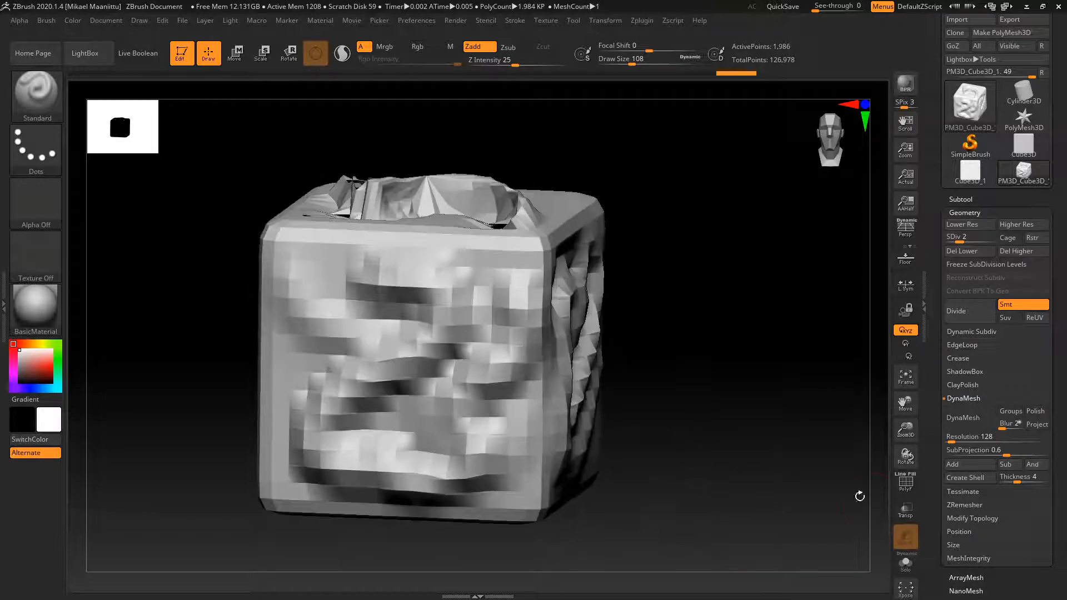
left_click(905, 482)
left_click_drag(761, 409, 775, 461)
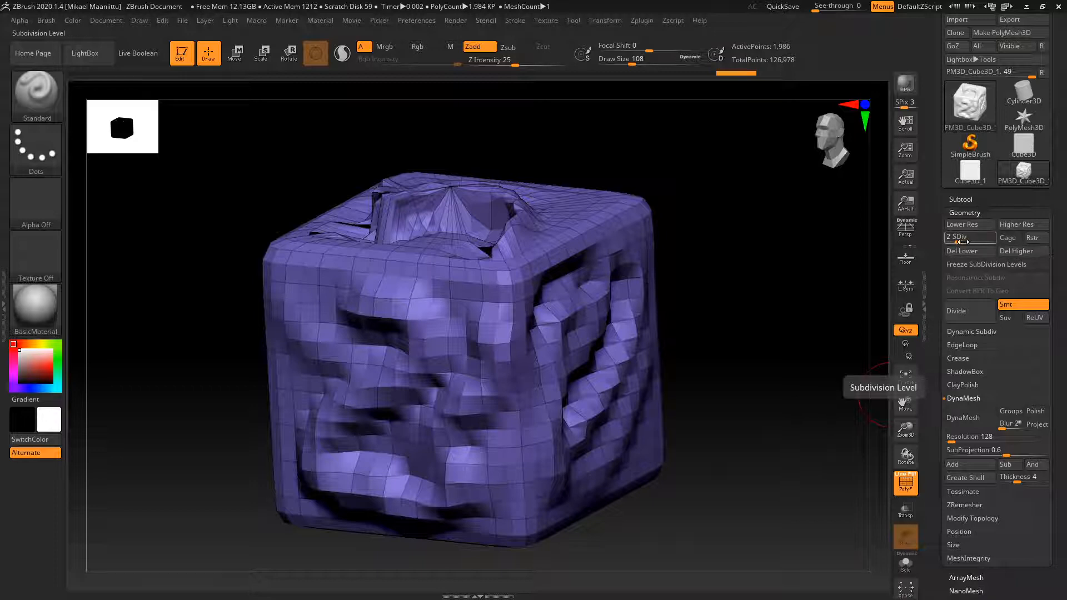
Delete the cube's subdivision levels above level 2 and look over the remaining low-poly mesh
left_click(1012, 252)
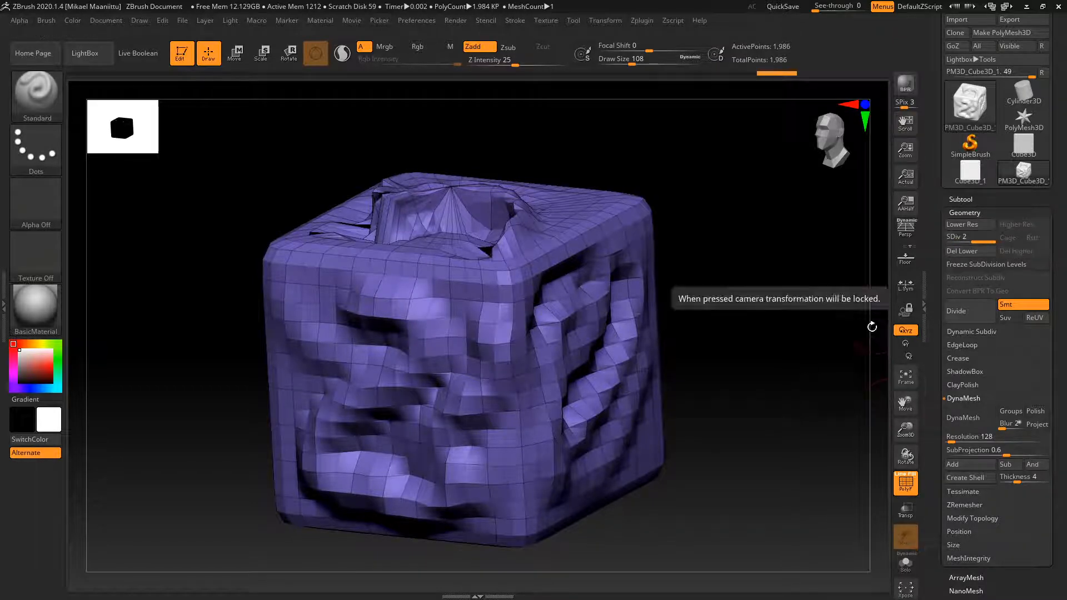
left_click_drag(741, 381, 660, 449, "alt")
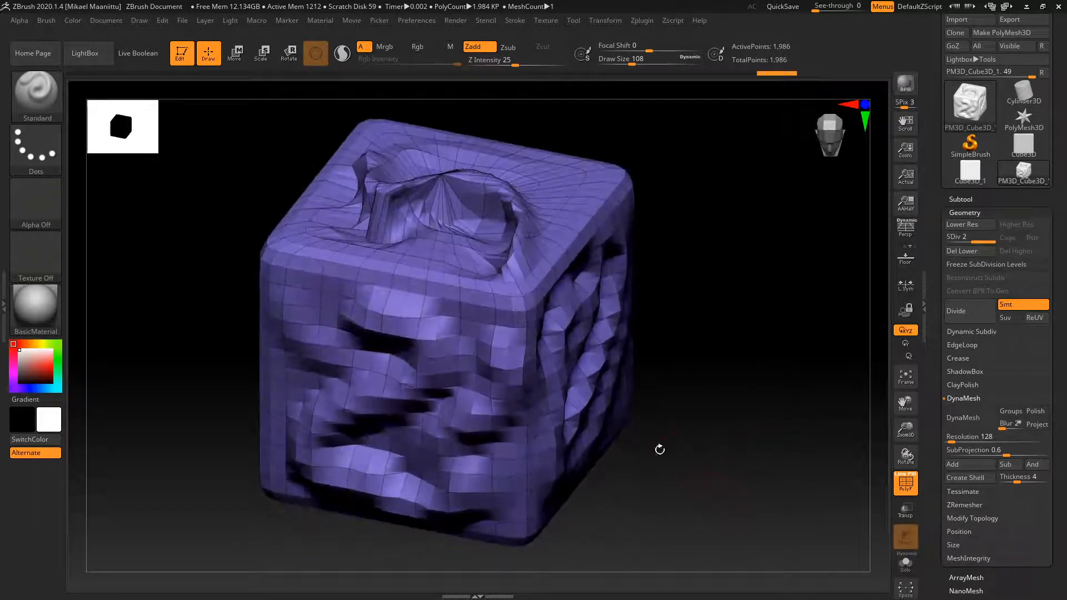
mouse_move(735, 464)
left_mouse_down()
mouse_move(715, 467)
mouse_move(719, 479)
mouse_move(714, 443)
mouse_move(720, 460)
mouse_move(743, 457)
mouse_move(722, 414)
mouse_move(719, 431)
mouse_move(726, 465)
mouse_move(731, 389)
mouse_move(725, 445)
mouse_move(745, 402)
mouse_move(728, 460)
mouse_move(725, 450)
left_mouse_up()
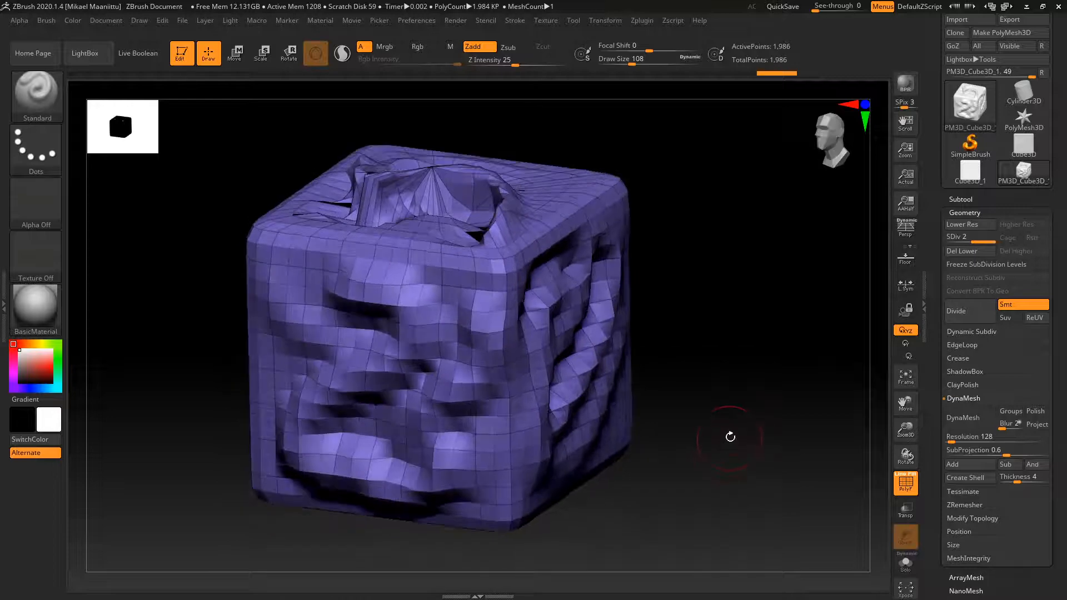
Divide the cube's geometry three times, to subdivision level 5, and hide the polyframe to inspect the surface
left_click(965, 313)
left_click(967, 312)
left_click(962, 314)
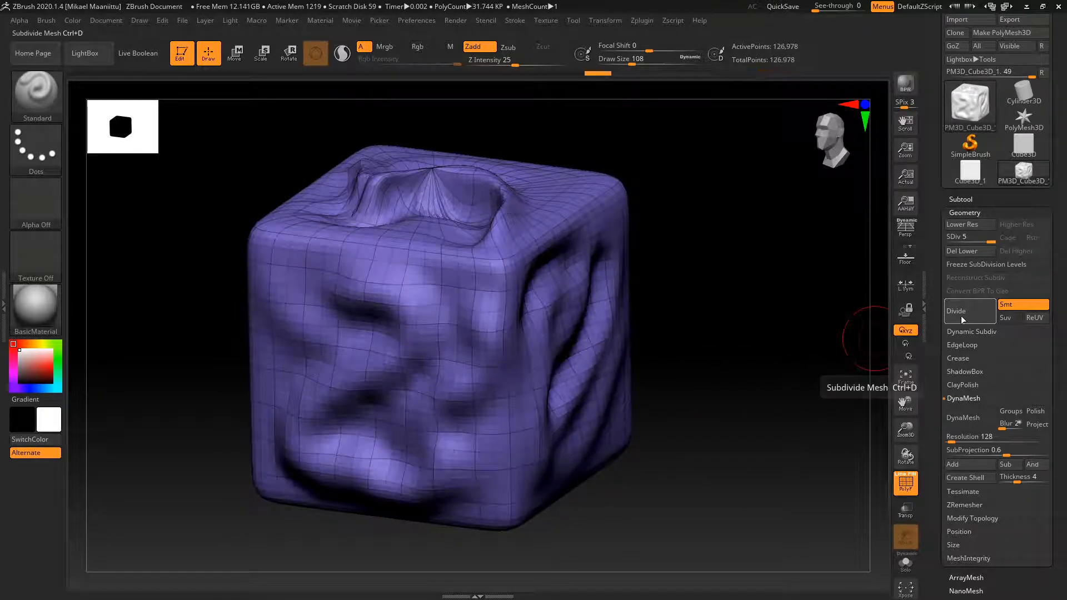
left_click_drag(684, 374, 748, 447)
left_click(905, 483)
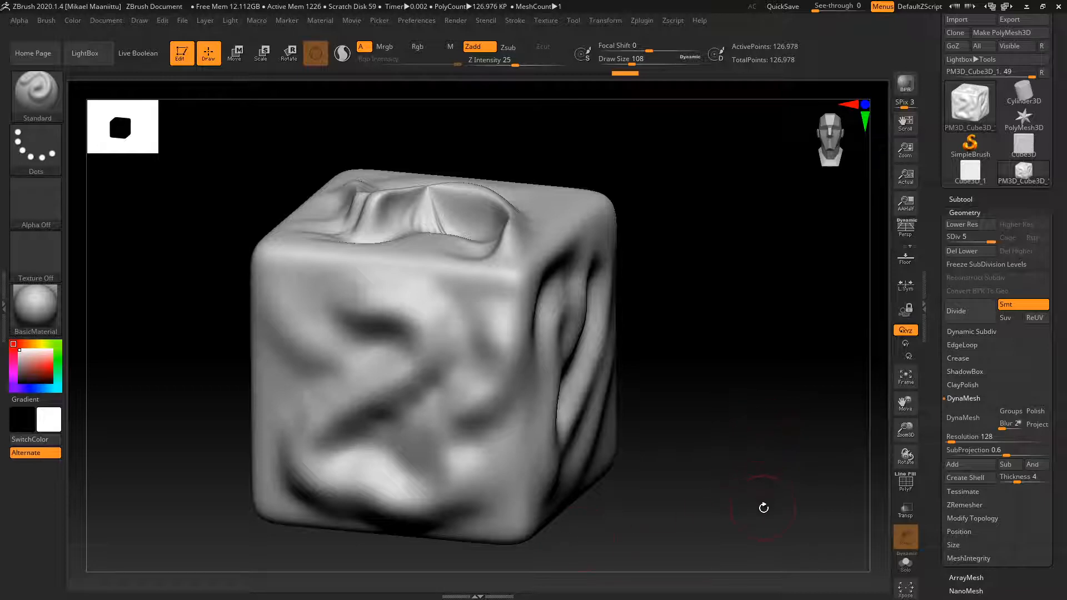
left_click_drag(749, 492, 723, 460)
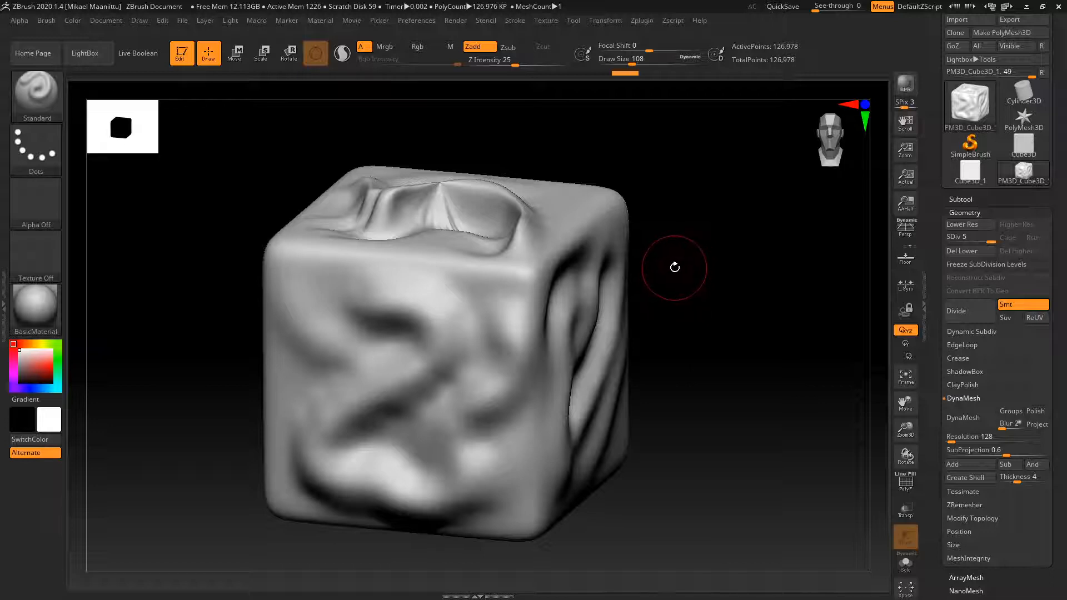
Undo the three divisions and the deletion of the higher levels, returning the cube to its detailed subdivision level 5
key("ctrl")
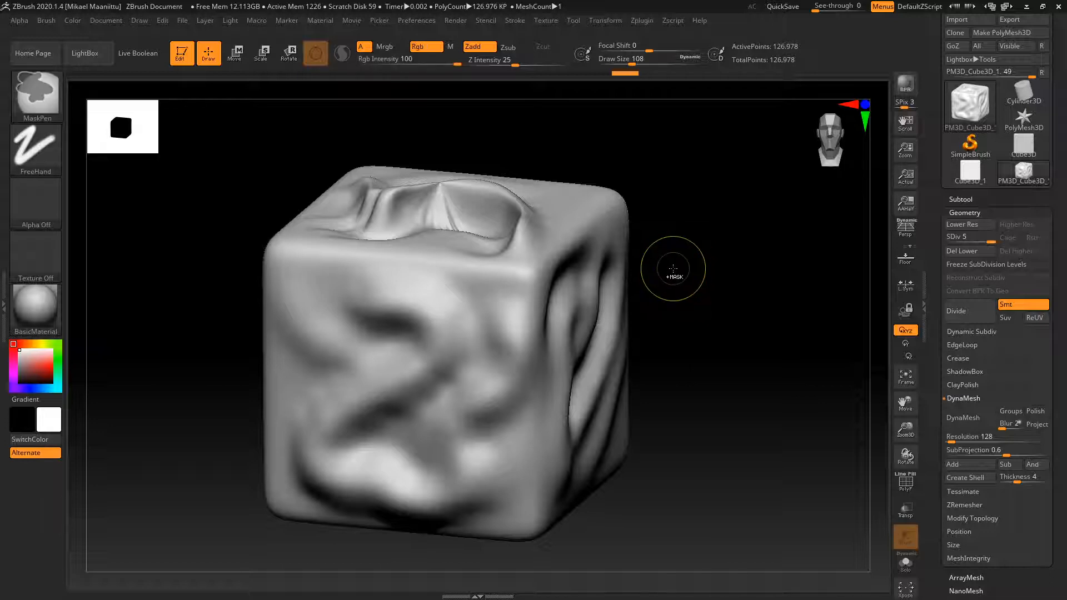
key("shift+d")
key("shift+d")
key("shift+d")
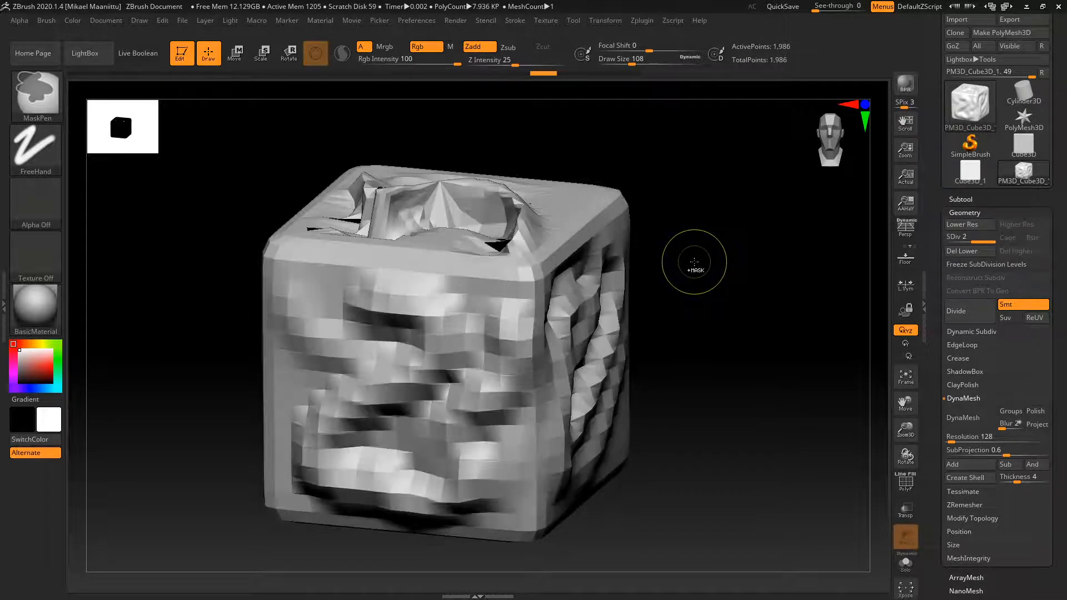
key("shift+d")
key("d")
key("d")
key("d")
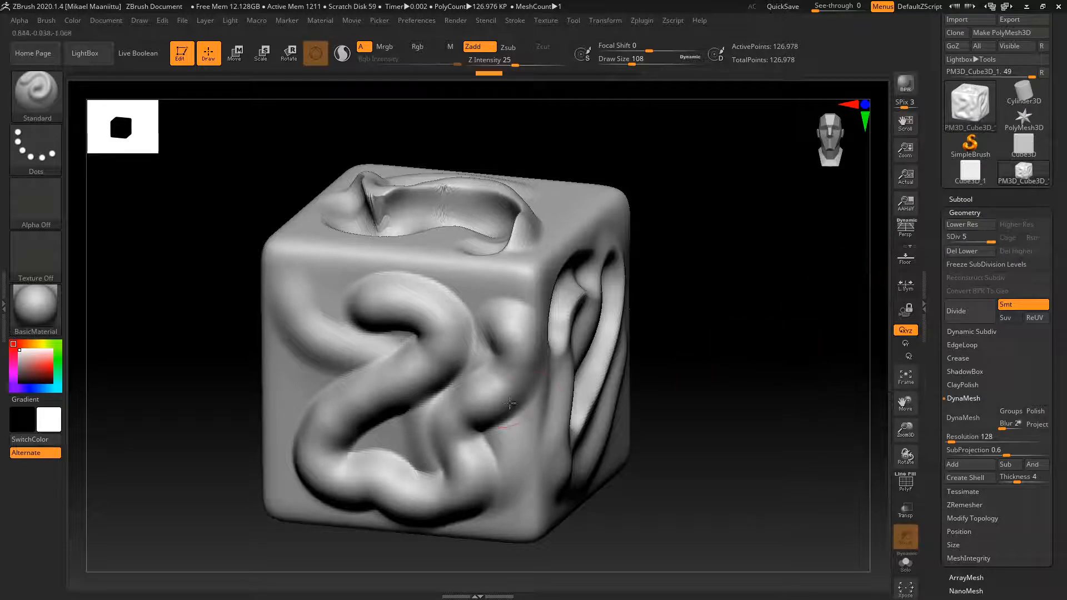
Step back and forth through the undo history to compare the cube's subdivision states, ending on the detailed level 5 version
left_click_drag(703, 353, 648, 331, "alt")
left_click_drag(746, 437, 767, 380)
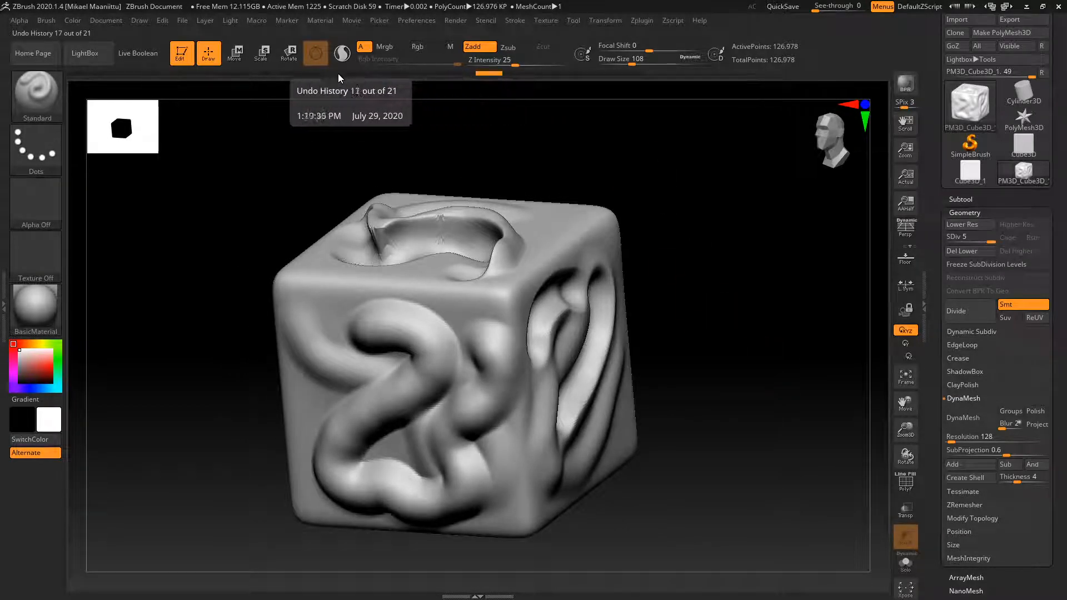
left_click(519, 73)
left_click(547, 73)
left_click(569, 73)
left_click(590, 73)
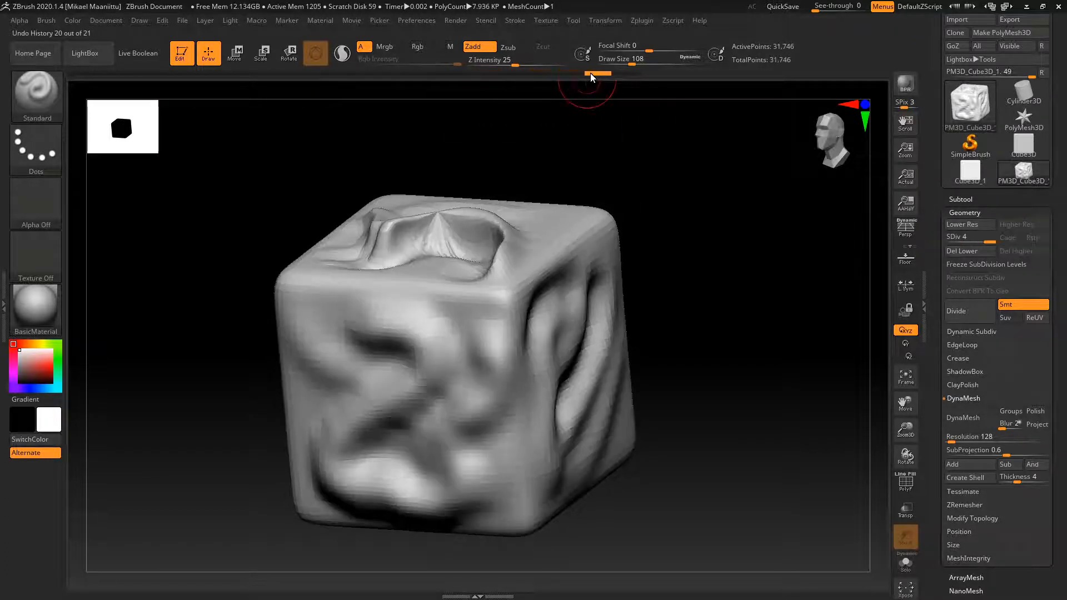
left_click(619, 73)
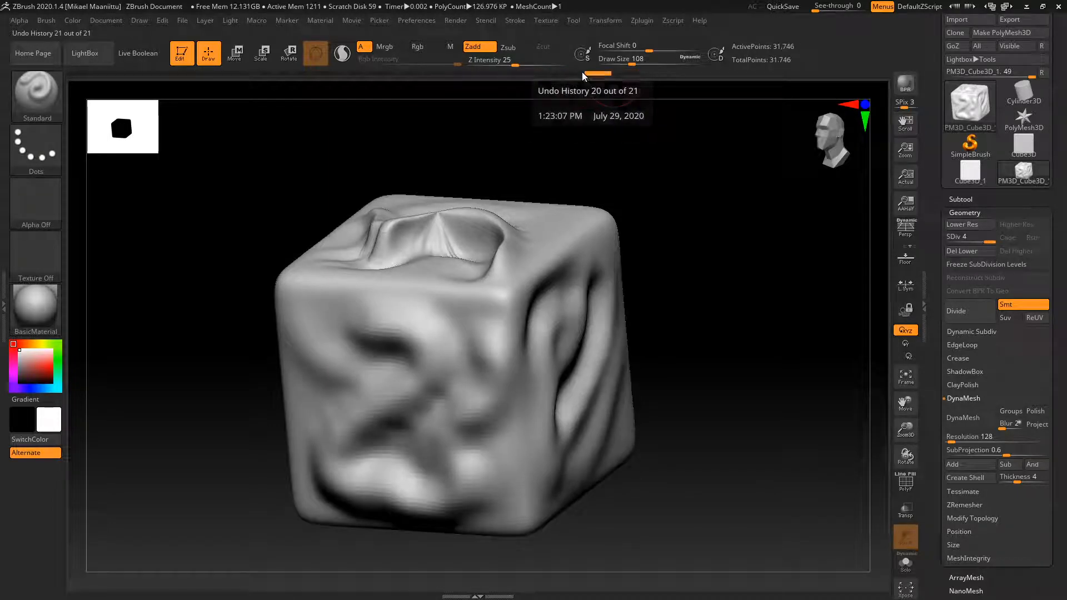
left_click(514, 74)
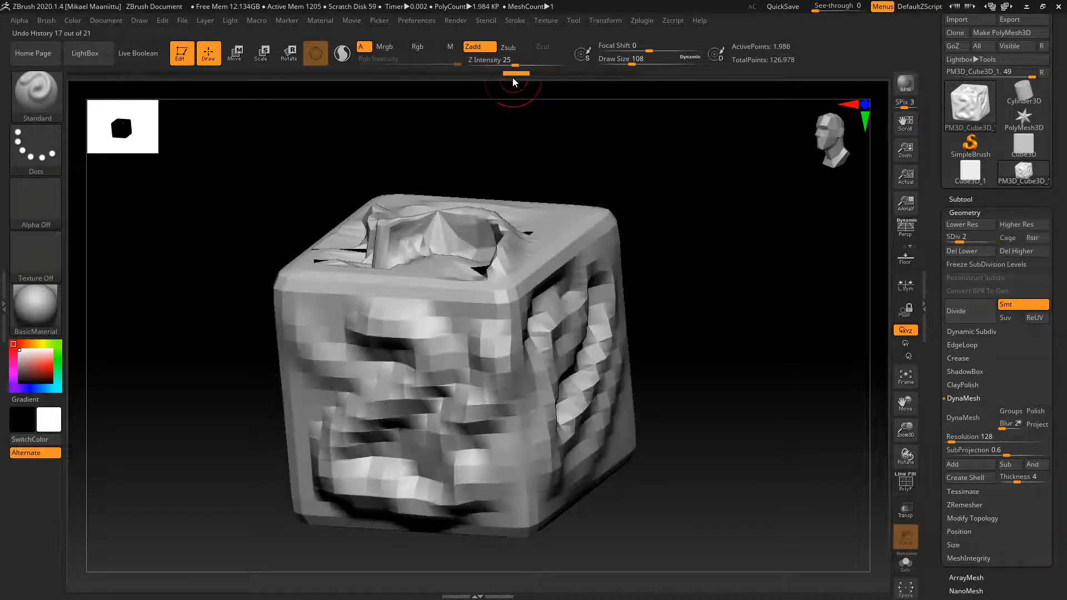
left_click(487, 73)
left_click(463, 74)
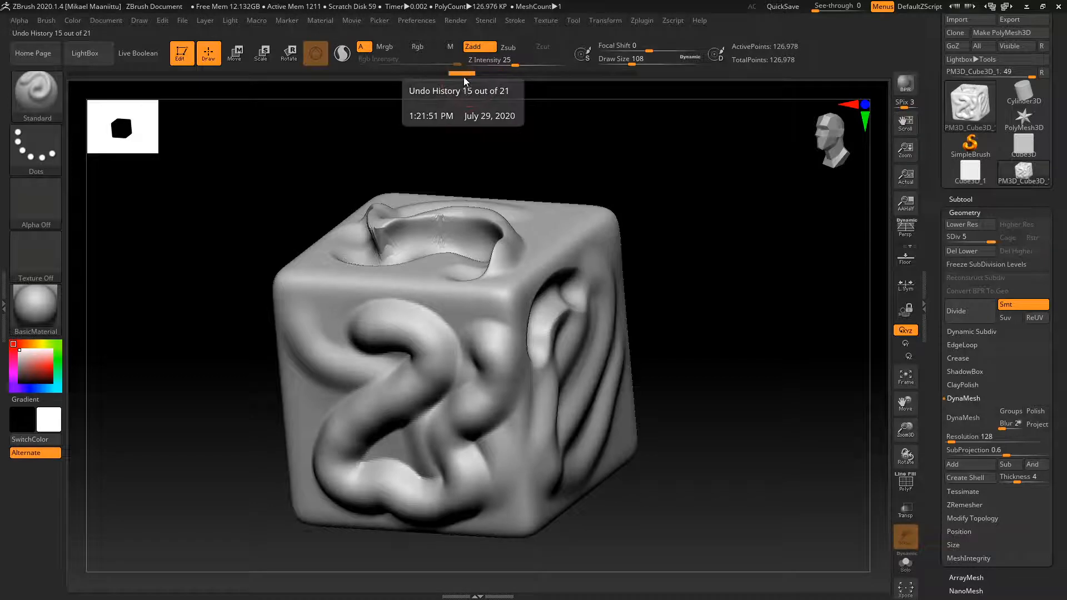
left_click(487, 74)
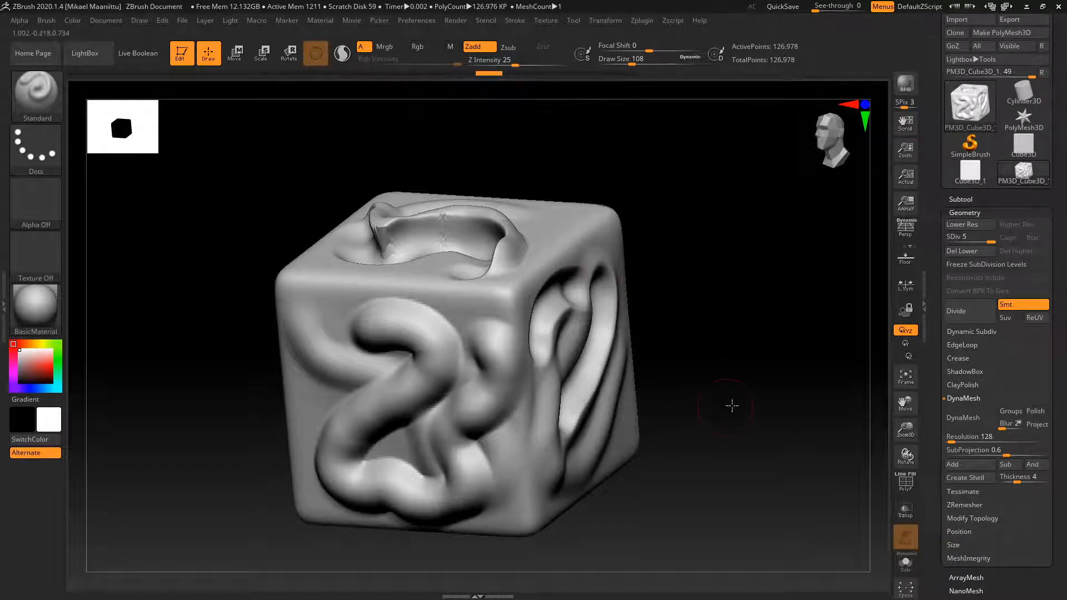
mouse_move(732, 405)
left_mouse_down()
mouse_move(712, 443)
mouse_move(717, 424)
mouse_move(658, 407)
left_mouse_up()
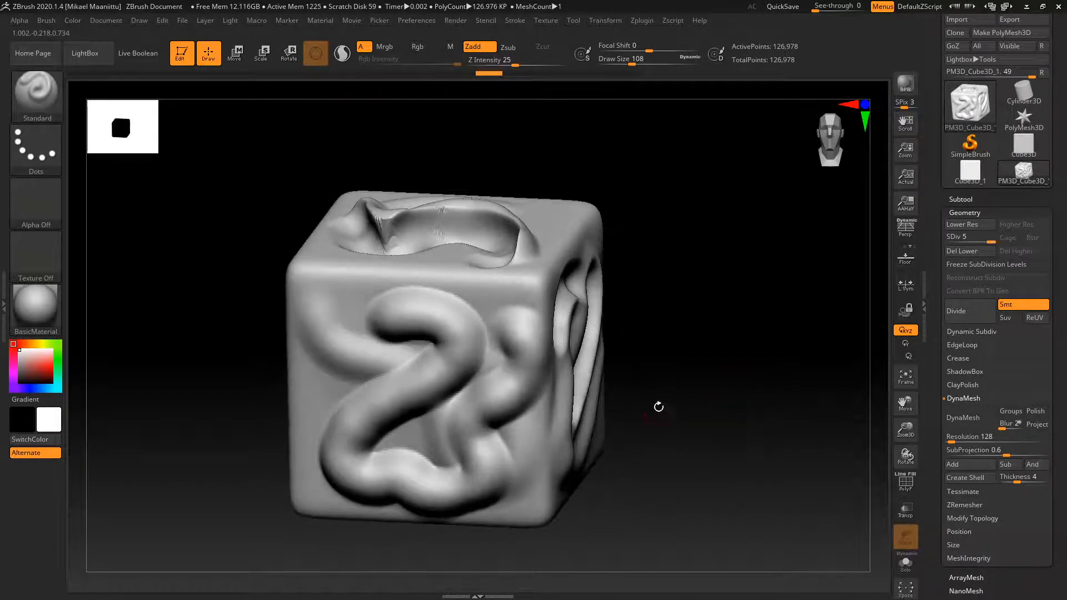
Choose the Dam_Standard_C brush and carve thin creases along the curved ridges on the cube's front face
left_click(28, 91)
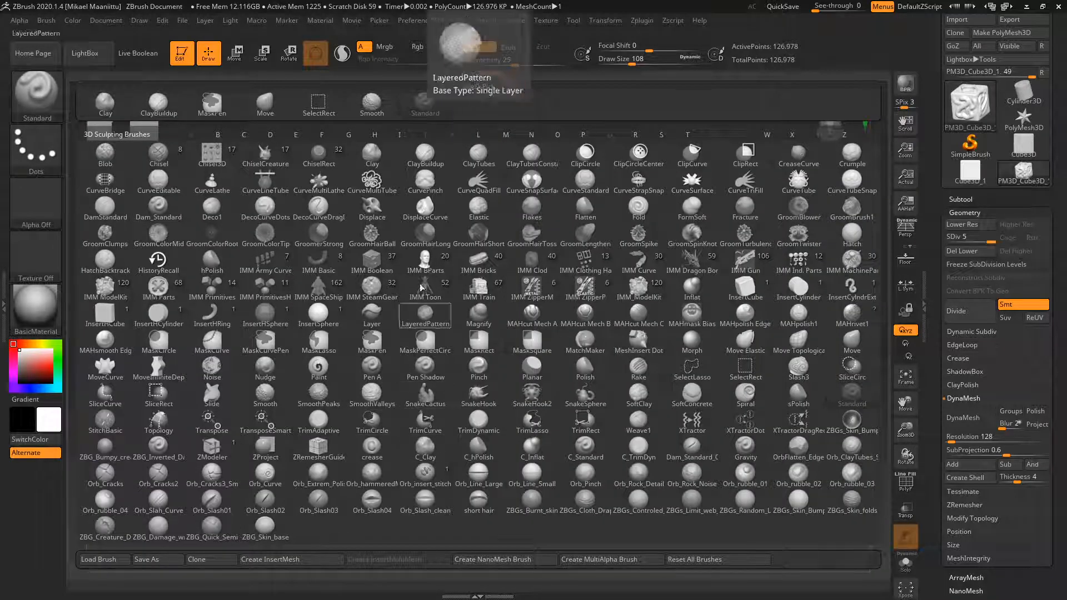
key("d")
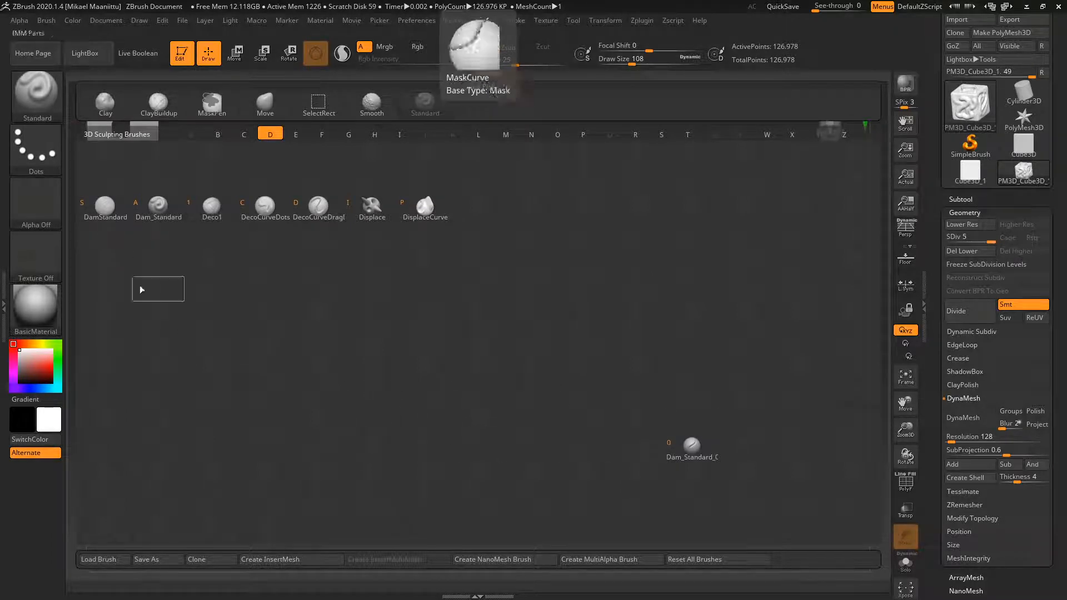
left_click(139, 285)
left_click(35, 99)
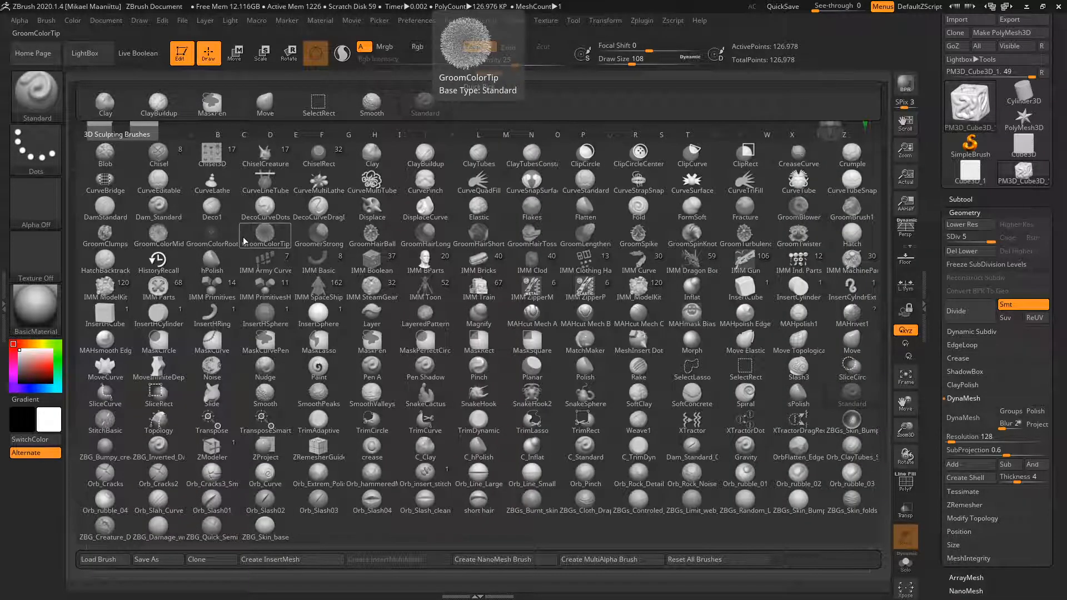
key("d")
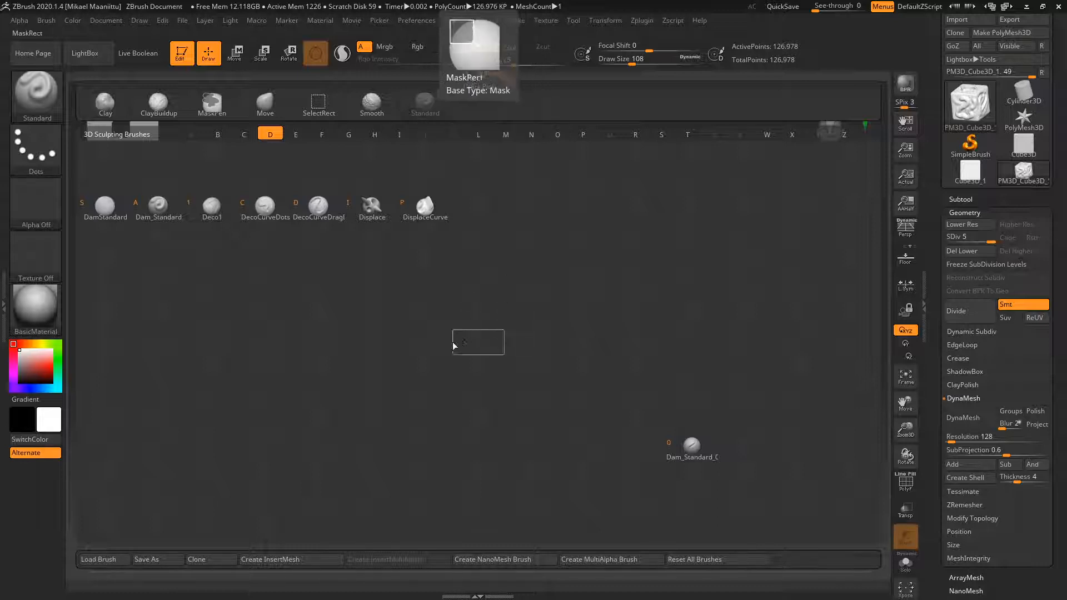
left_click(689, 448)
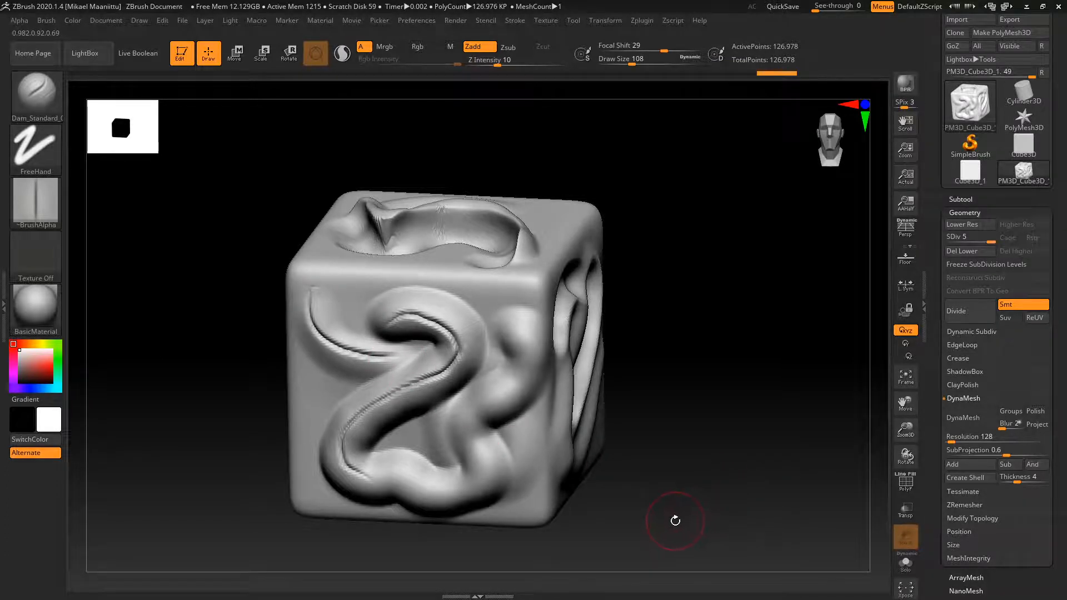
Lower the creased cube to subdivision level 2 and delete the higher subdivision levels
left_click_drag(676, 520, 663, 494)
left_click_drag(726, 463, 723, 493)
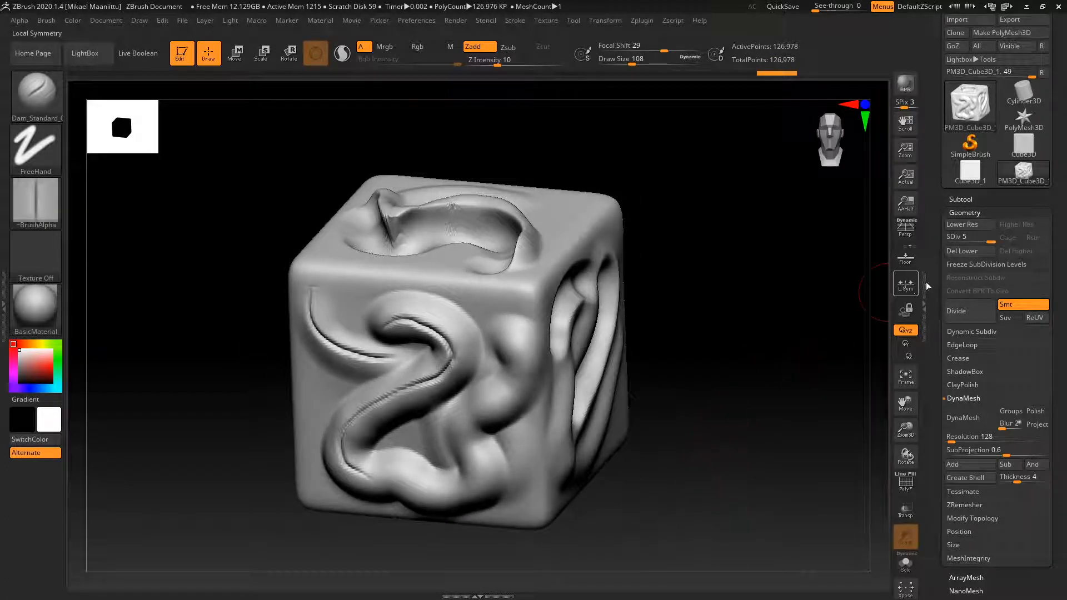
left_click_drag(987, 241, 967, 242)
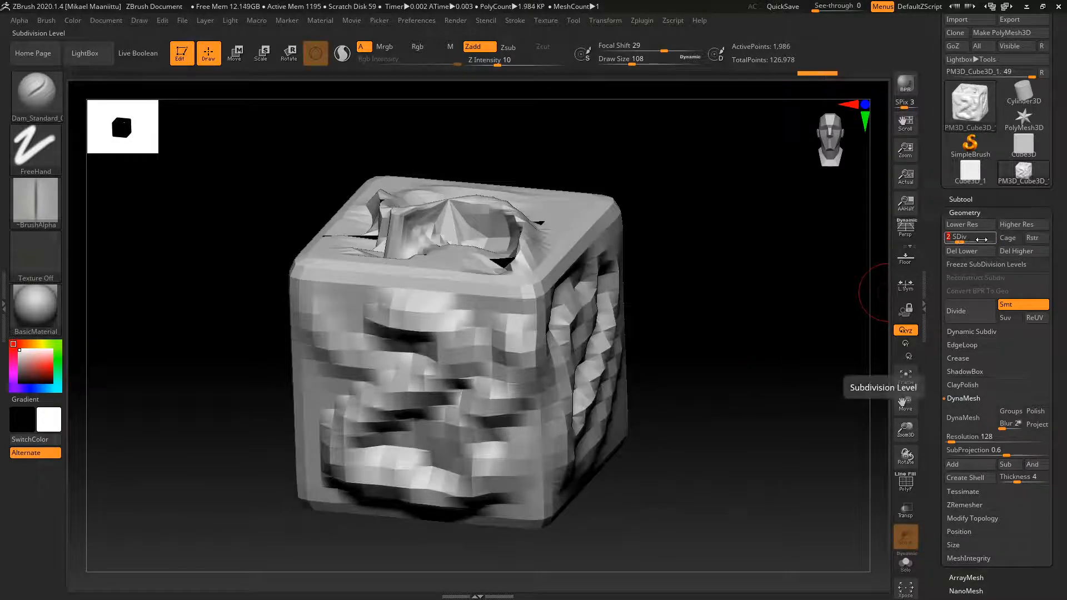
left_click(1009, 250)
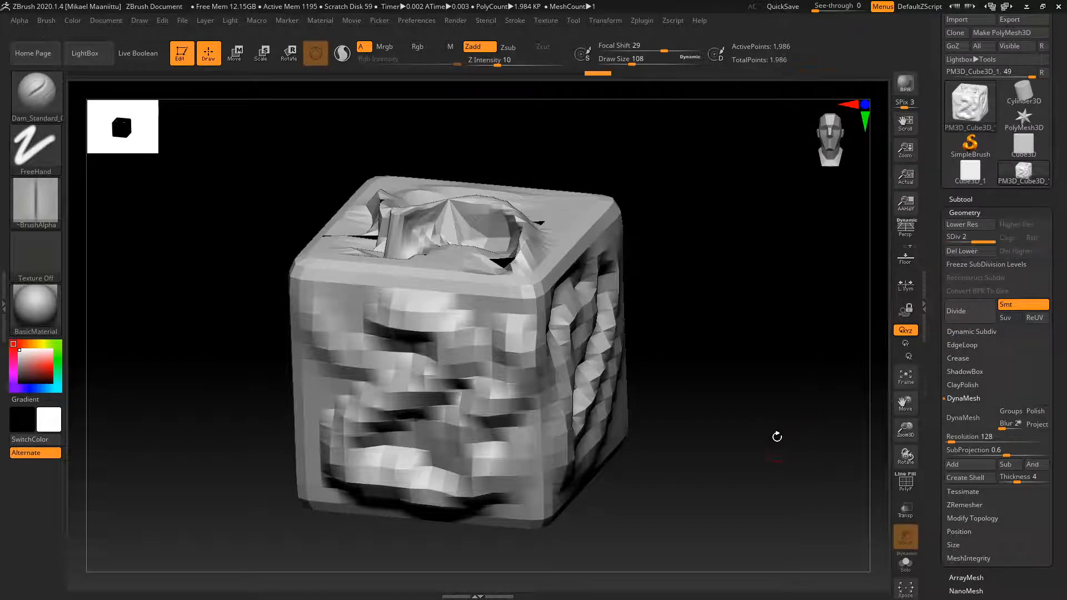
Divide the low-poly cube's geometry back up to subdivision level 5 and inspect the softened surface
left_click(952, 311)
left_click(958, 310)
left_click(966, 309)
left_click(967, 309)
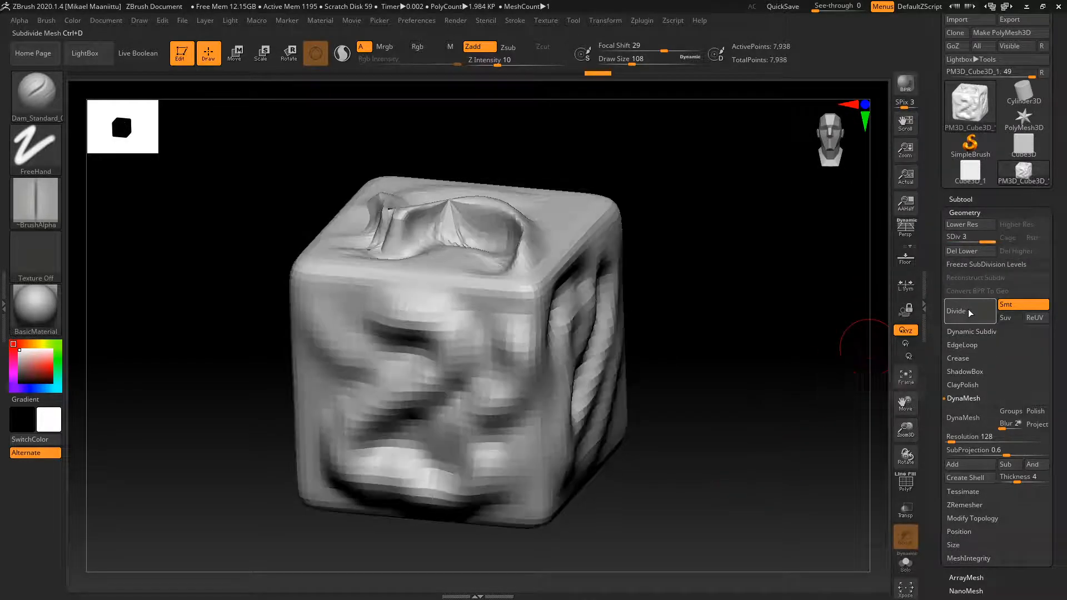
key("ctrl+z")
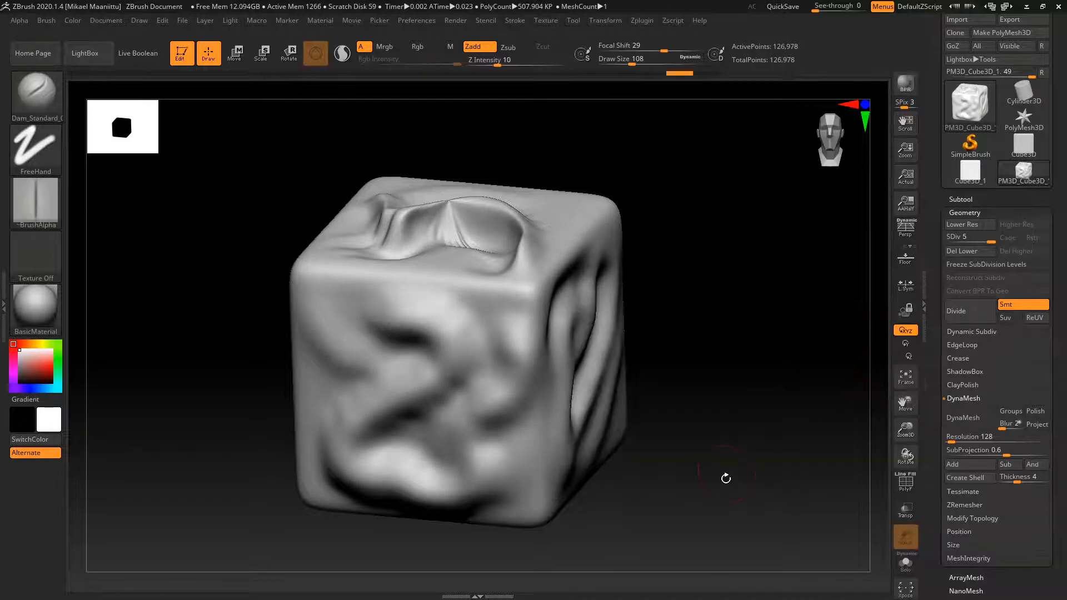
left_click_drag(725, 480, 732, 482)
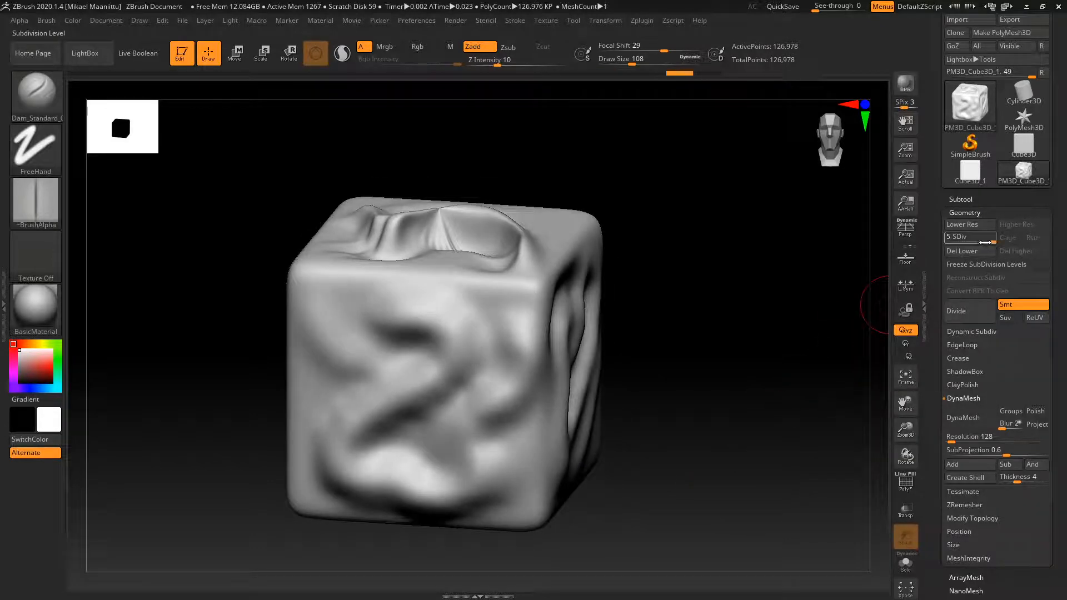
left_click_drag(693, 412, 660, 421)
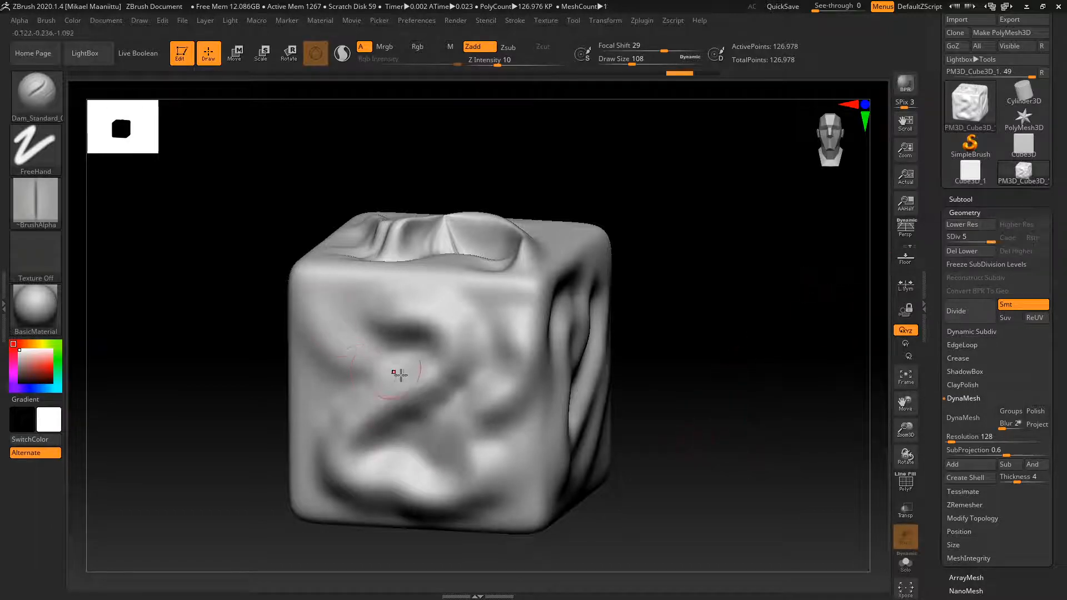
left_click_drag(695, 413, 695, 407)
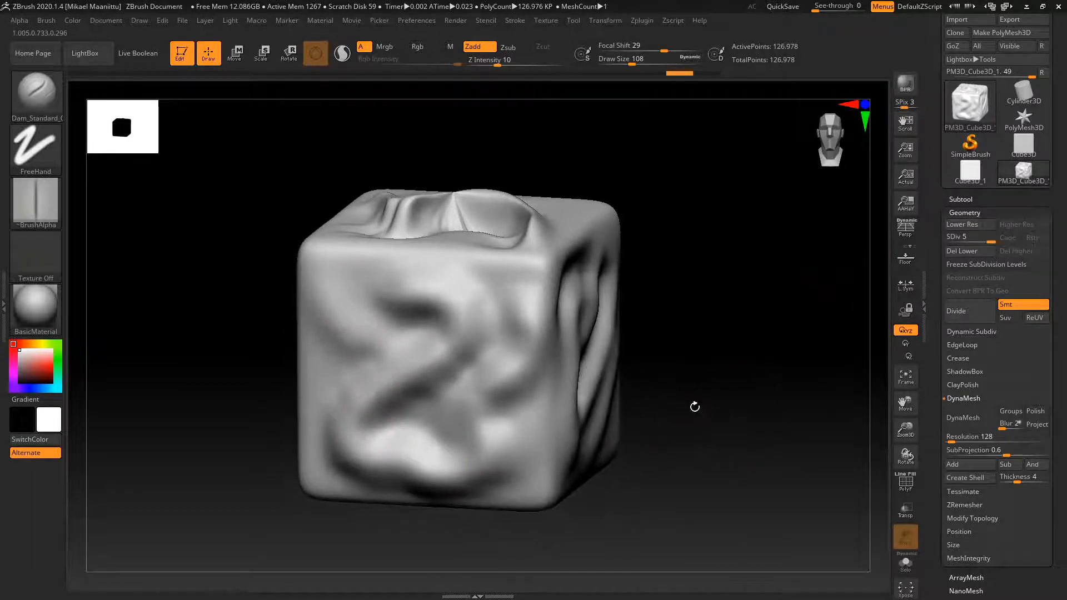
mouse_move(693, 454)
left_mouse_down()
mouse_move(697, 424)
mouse_move(678, 445)
mouse_move(693, 443)
mouse_move(698, 395)
mouse_move(689, 395)
mouse_move(678, 421)
mouse_move(684, 408)
mouse_move(700, 405)
mouse_move(702, 416)
left_mouse_up()
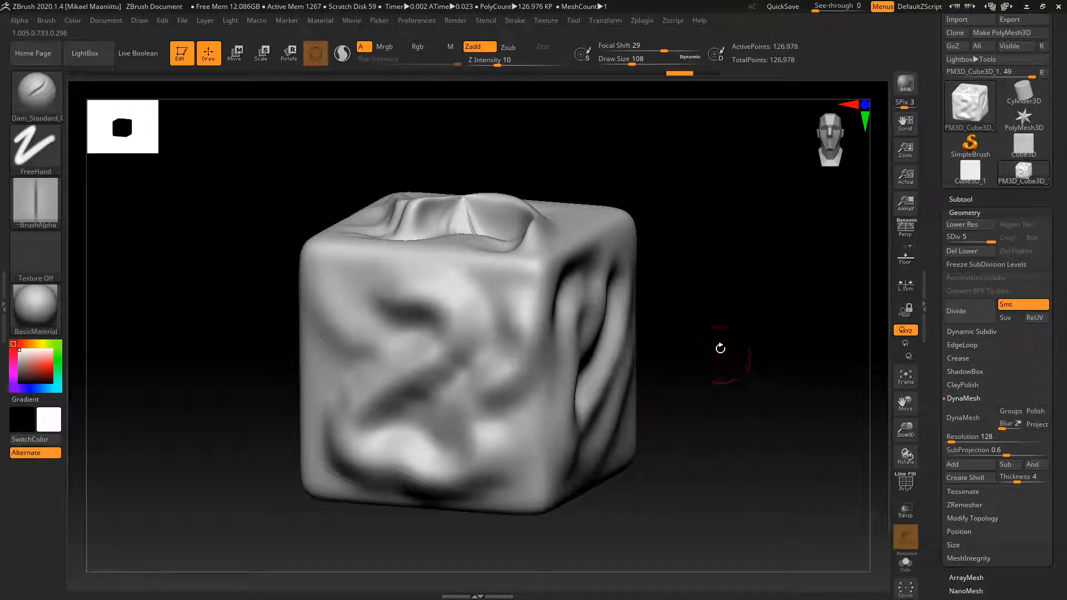
Undo the divisions and the deletion of the higher levels to restore the creased detail
key("shift+d")
key("ctrl")
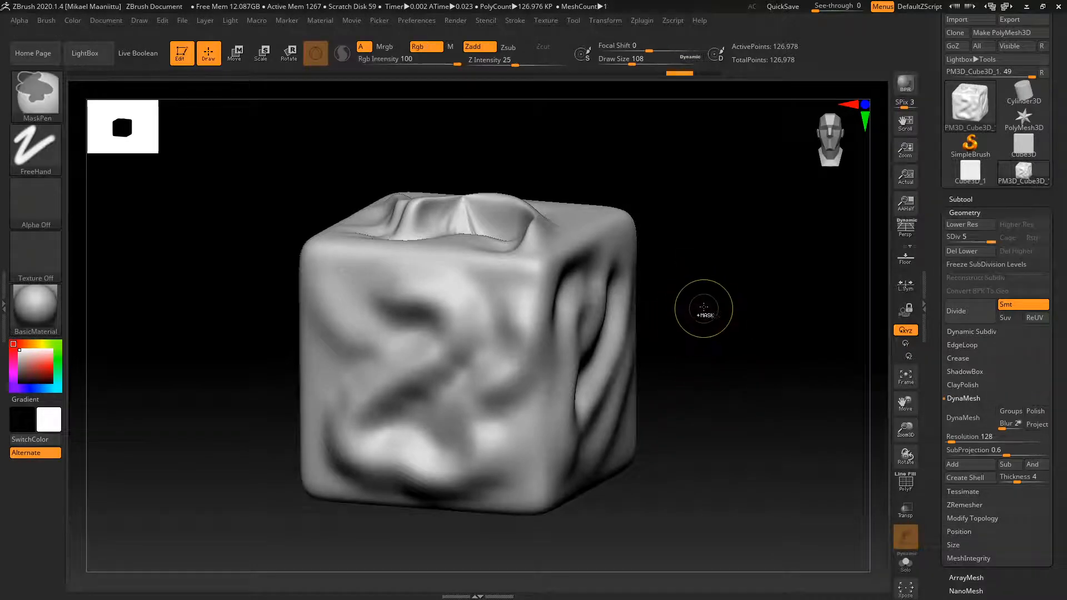
key("d")
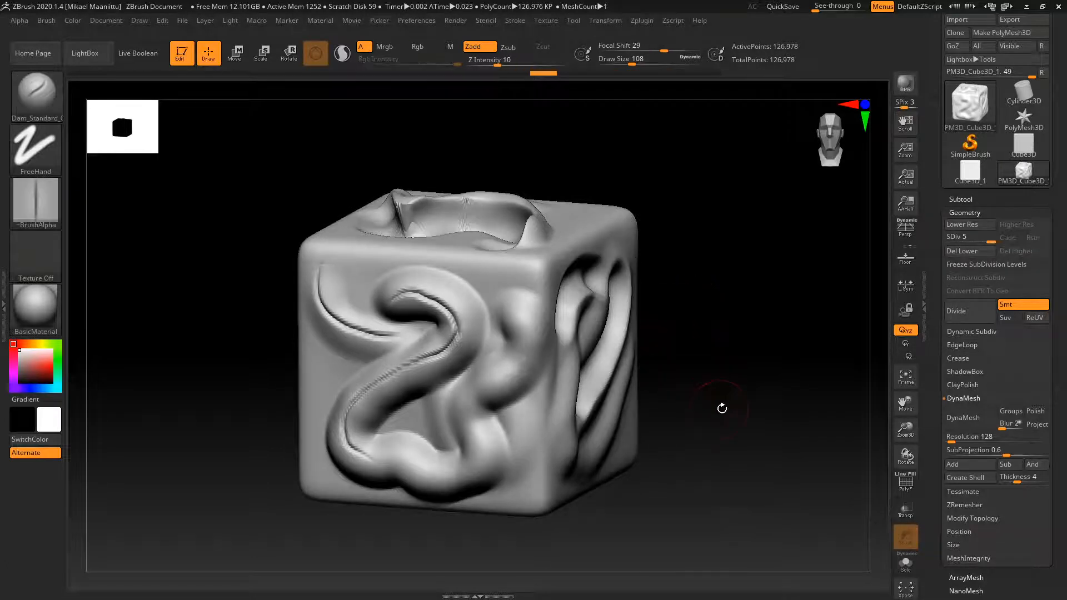
Switch to the Move brush and set its draw size to 318
left_click_drag(722, 408, 693, 468)
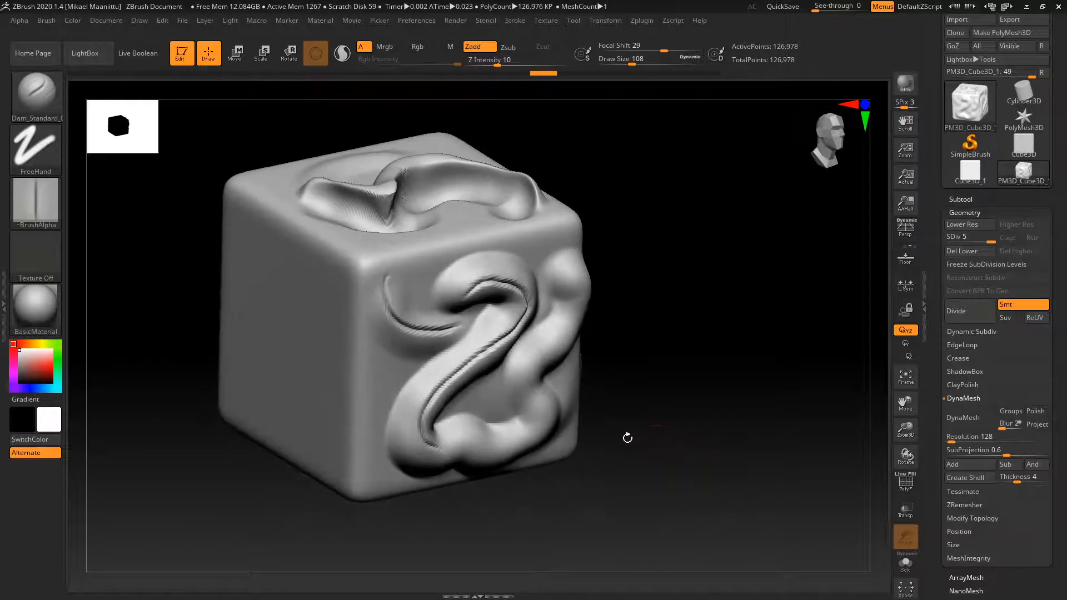
left_click(34, 98)
left_click(264, 103)
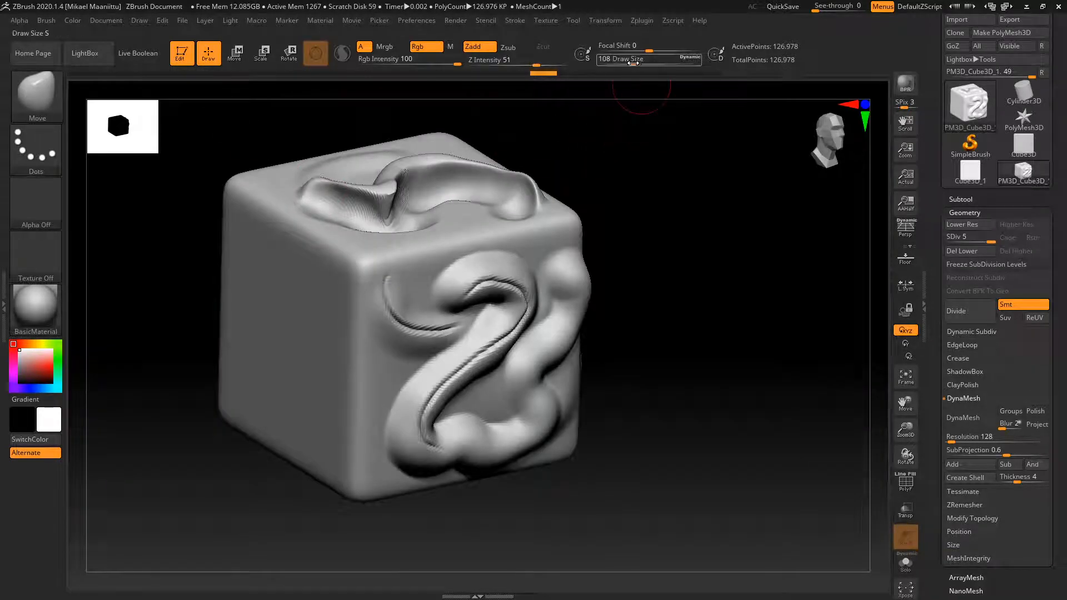
left_click_drag(628, 64, 650, 64)
Pull the upper curved ridge on the cube's front face outward into a protruding form at subdivision level 5
left_click_drag(682, 384, 665, 395)
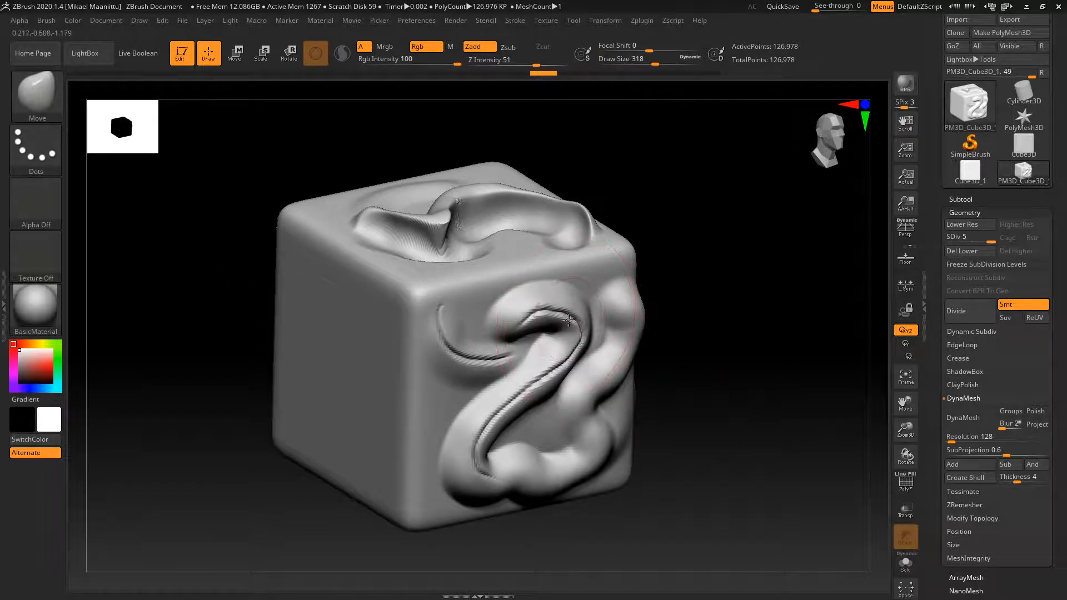
left_click_drag(567, 319, 612, 331)
key("ctrl+shift+z")
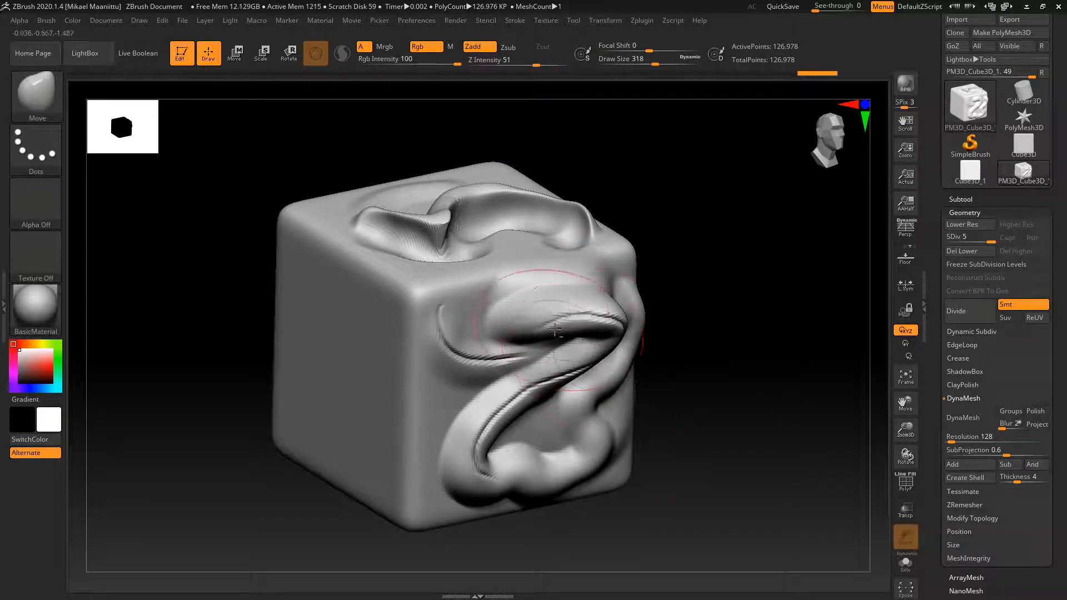
left_click_drag(532, 320, 519, 328)
mouse_move(738, 471)
left_mouse_down()
mouse_move(622, 400)
mouse_move(585, 392)
left_mouse_up()
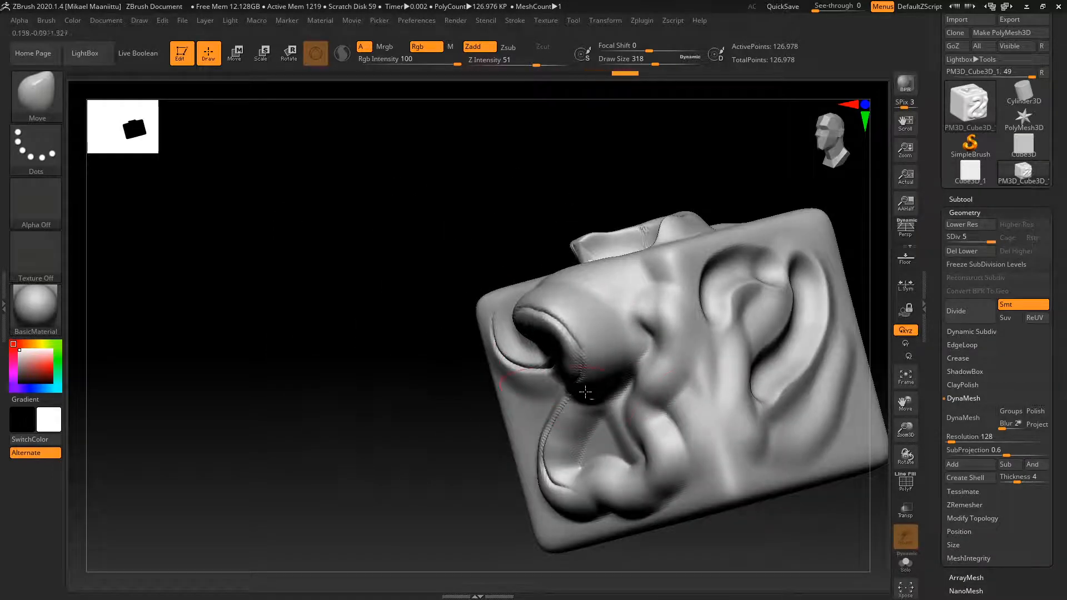
Lower the cube to subdivision level 2 and reshape the middle of the front face into a broad bulge with the Move brush
left_click_drag(778, 532, 764, 505)
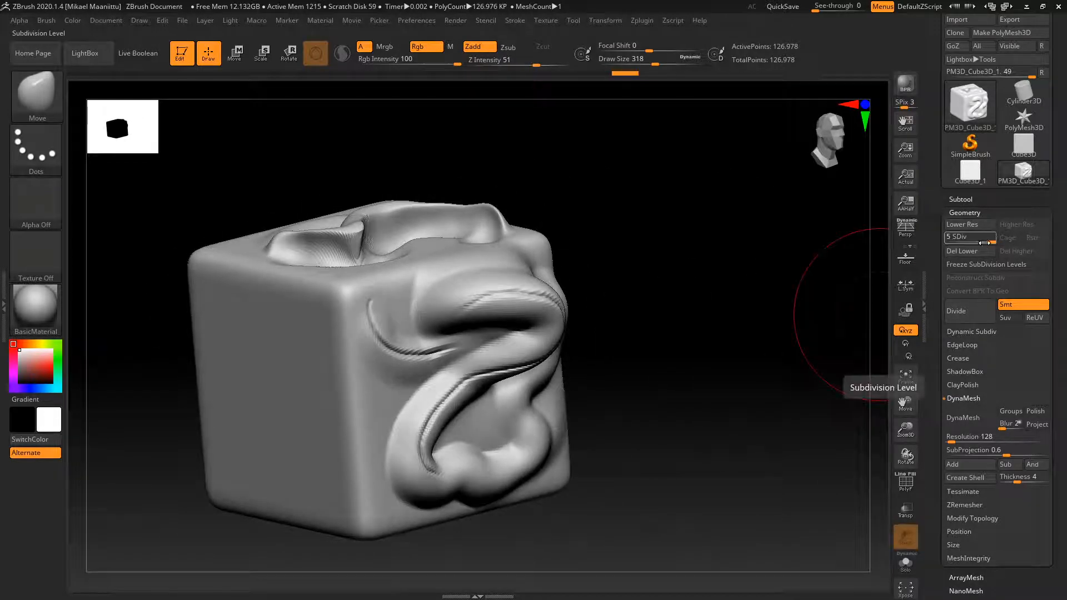
left_click_drag(988, 240, 960, 239)
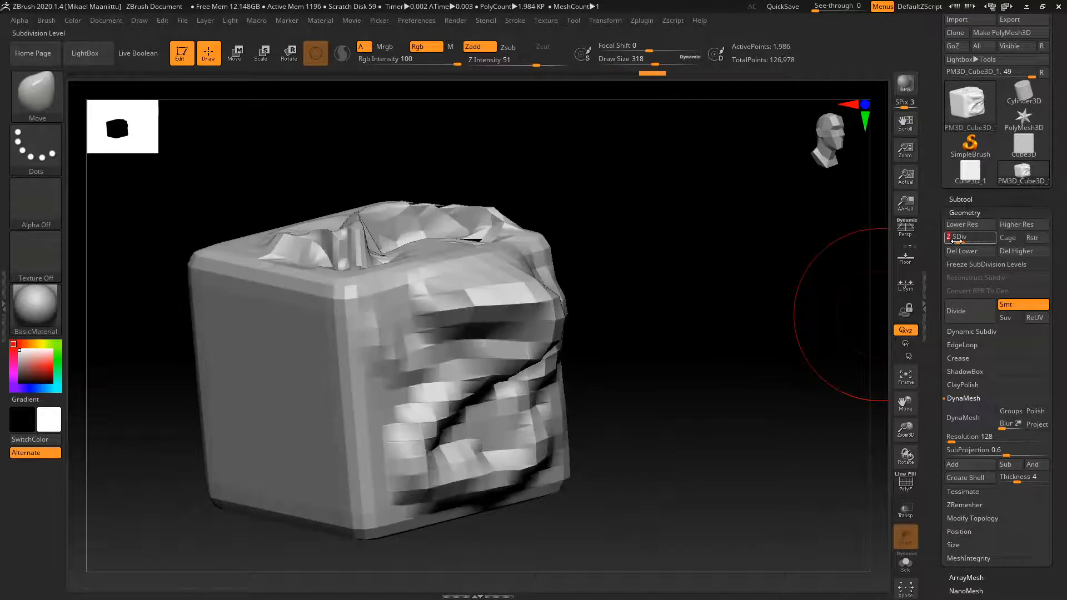
left_click_drag(451, 396, 487, 425)
left_click_drag(479, 377, 518, 419)
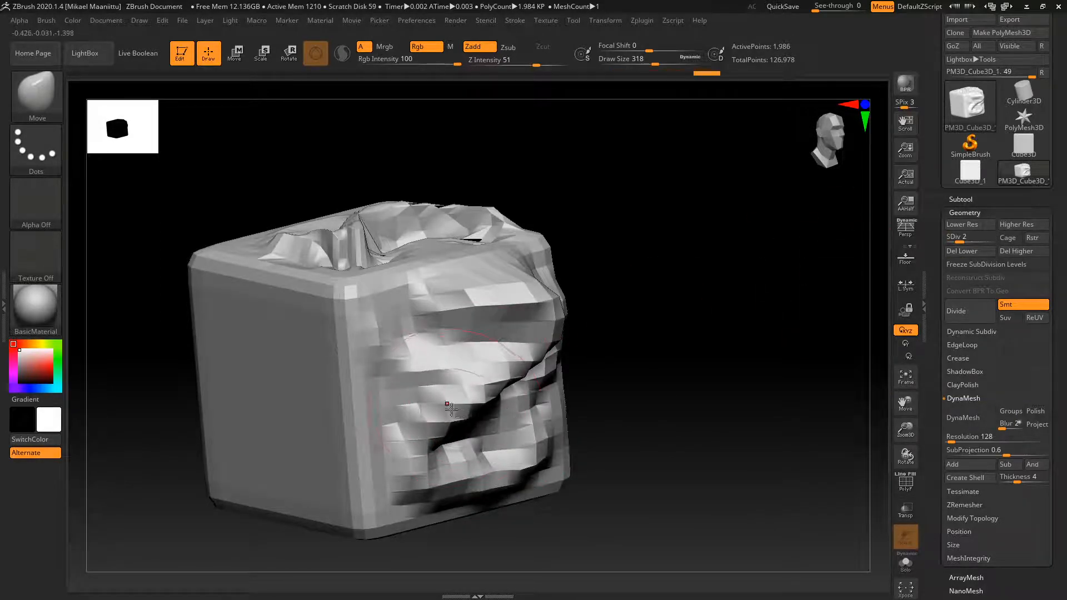
left_click_drag(421, 385, 434, 410)
left_click_drag(496, 390, 521, 414)
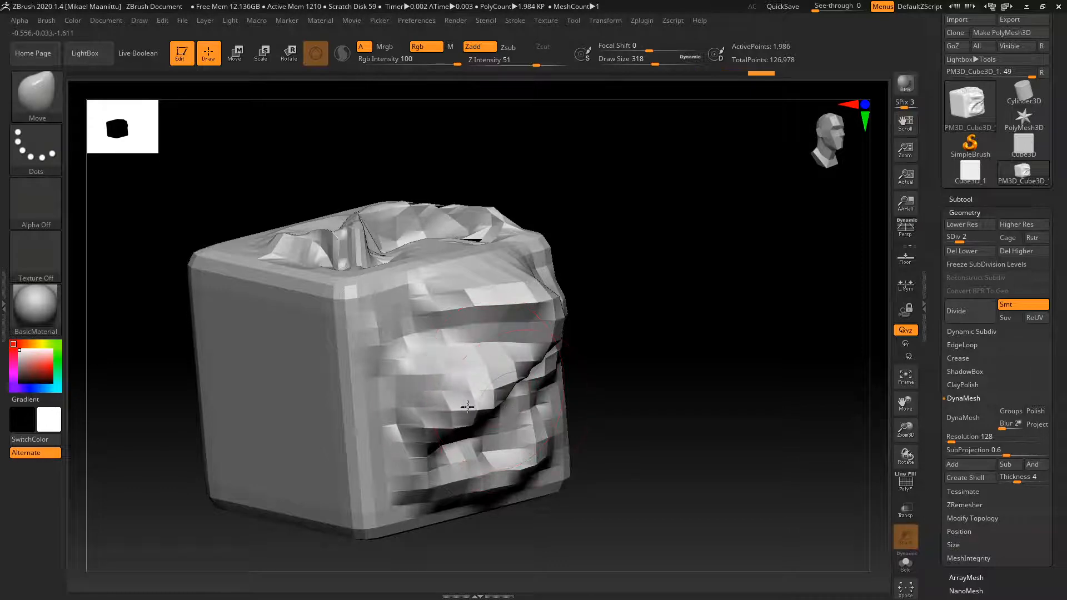
left_click_drag(451, 378, 431, 403)
mouse_move(743, 474)
left_mouse_down()
mouse_move(721, 448)
mouse_move(778, 439)
left_mouse_up()
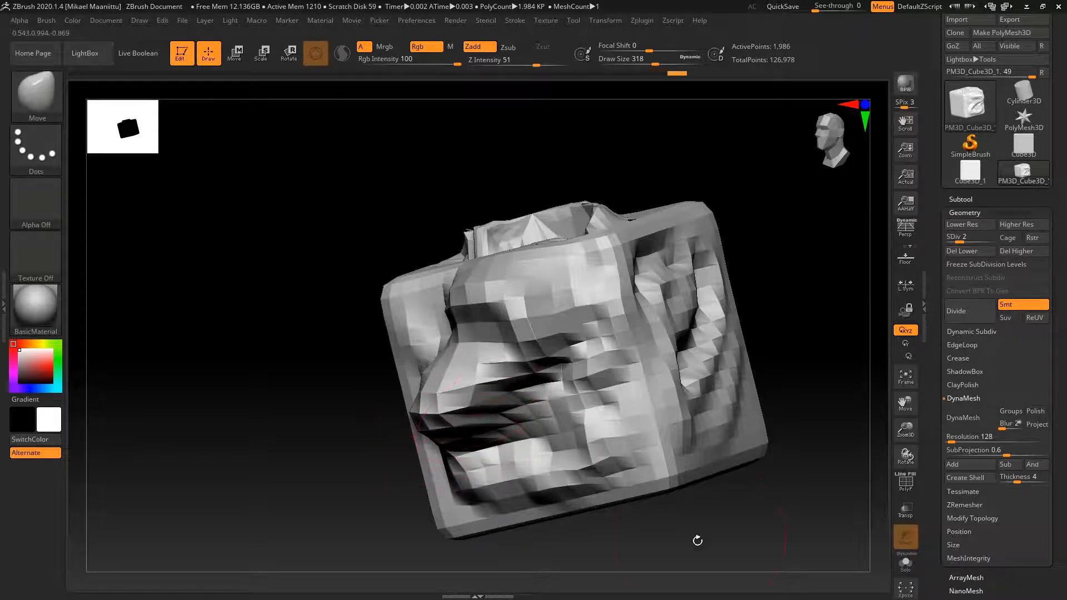
Raise the reshaped cube back to subdivision level 5
left_click_drag(698, 541, 825, 328)
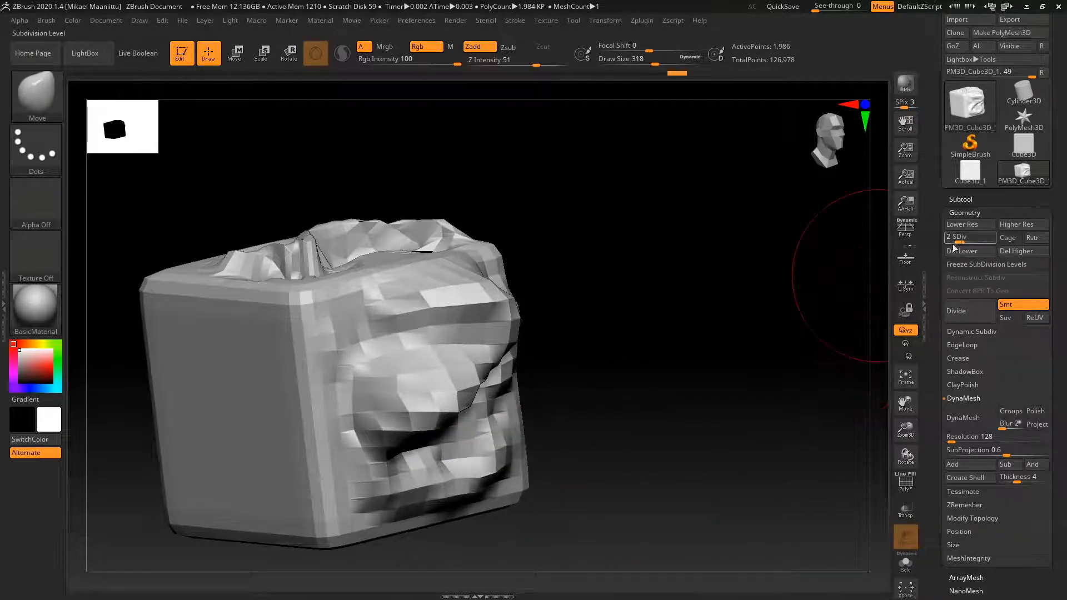
left_click_drag(961, 242, 985, 242)
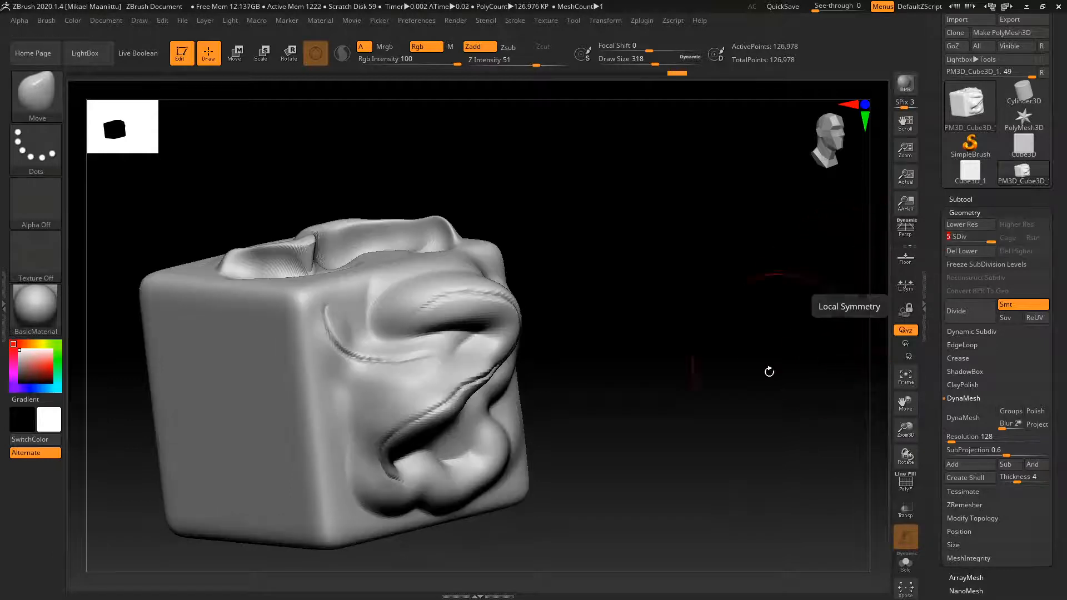
Compare the reshaped cube at subdivision levels 2 and 5, and inspect the sculpted detail from several sides
mouse_move(738, 448)
left_mouse_down("alt")
mouse_move(767, 417)
mouse_move(757, 422)
mouse_move(750, 324)
mouse_move(789, 431)
left_mouse_up("alt")
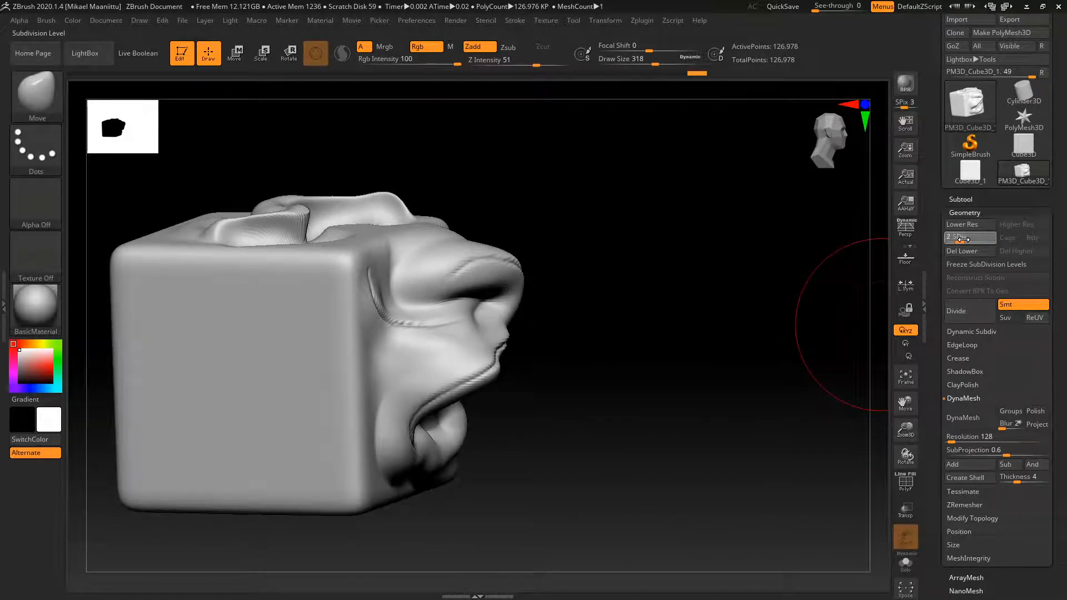
left_click(963, 239)
left_click_drag(684, 402, 472, 415)
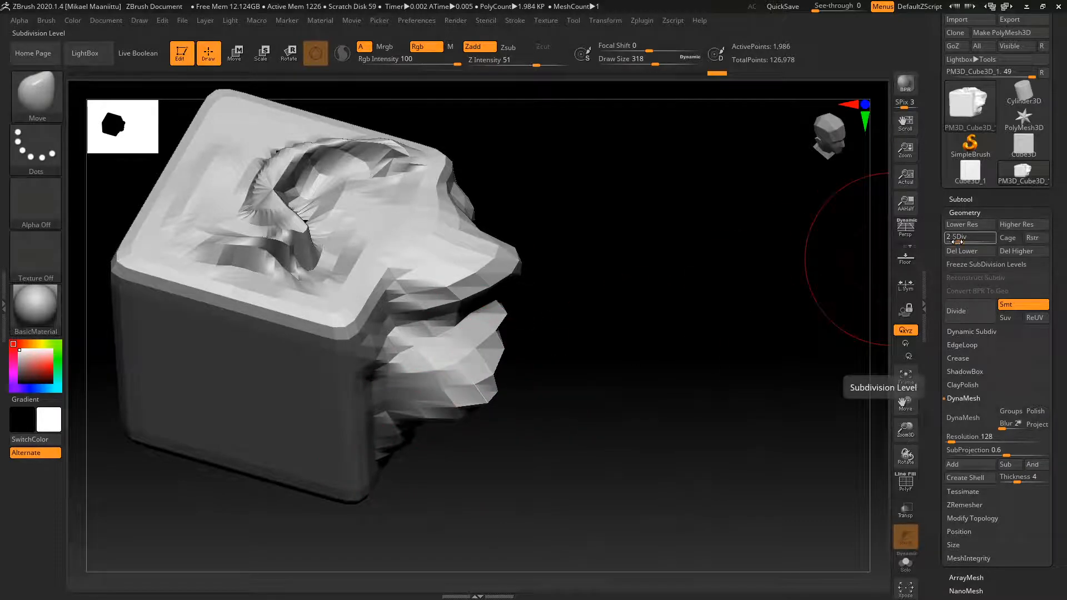
left_click_drag(957, 242, 991, 242)
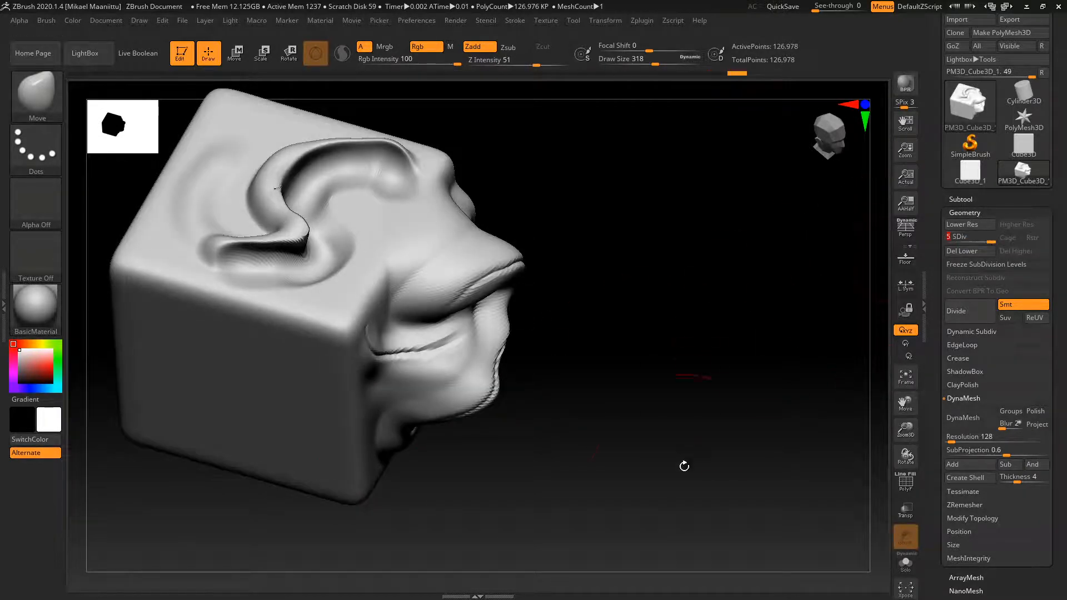
left_click_drag(663, 482, 803, 310)
left_click_drag(991, 243, 955, 241)
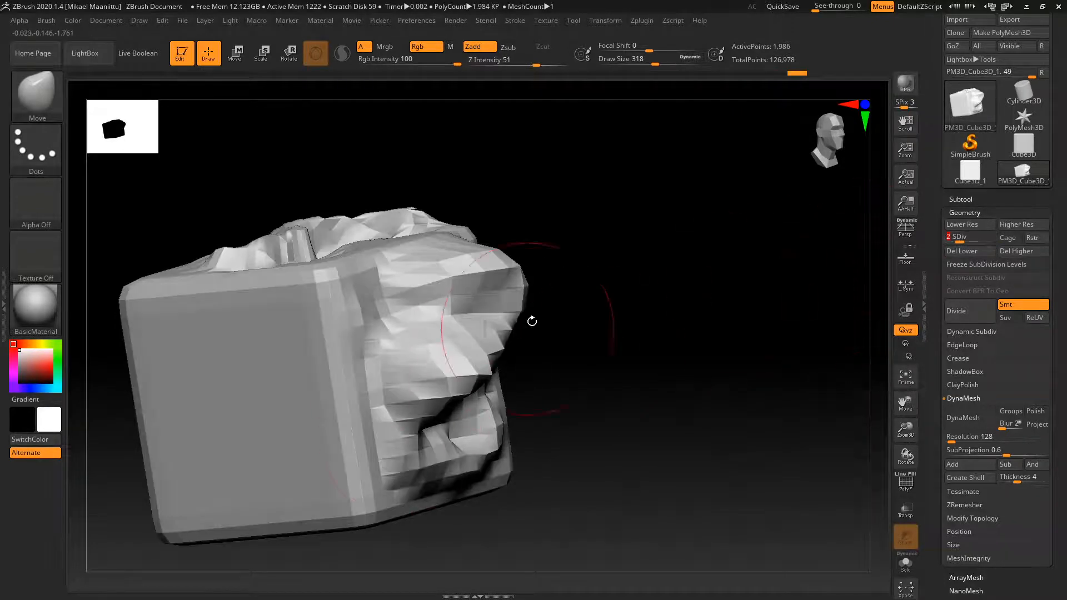
left_click_drag(961, 240, 992, 241)
mouse_move(744, 441)
left_mouse_down()
mouse_move(715, 400)
mouse_move(756, 311)
mouse_move(734, 443)
mouse_move(786, 386)
mouse_move(713, 407)
mouse_move(710, 445)
mouse_move(750, 388)
mouse_move(736, 336)
mouse_move(665, 305)
mouse_move(664, 286)
mouse_move(693, 395)
mouse_move(645, 395)
mouse_move(669, 522)
left_mouse_up()
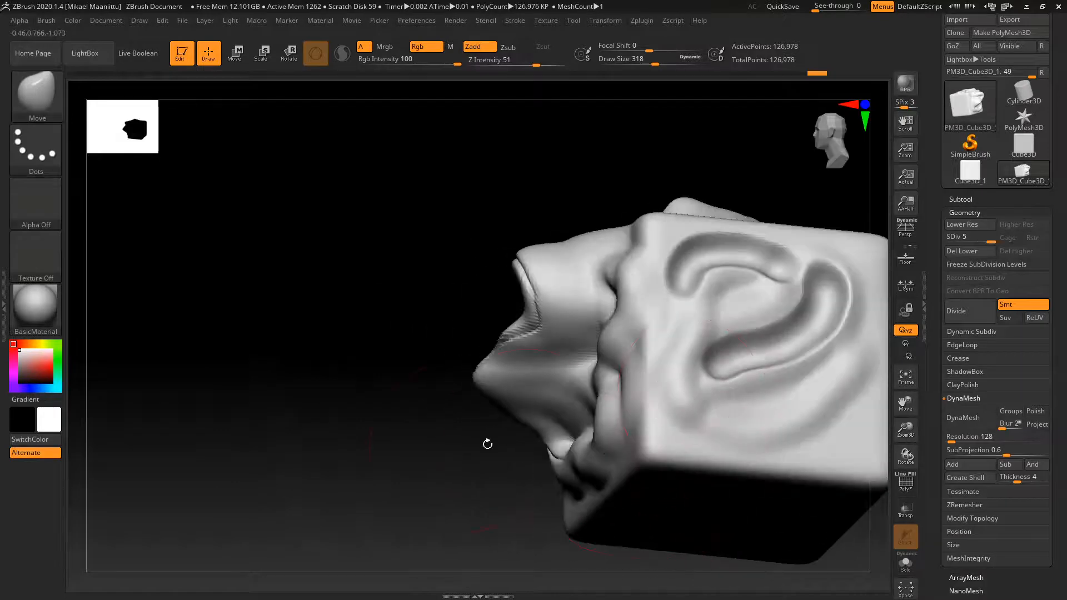
mouse_move(458, 443)
left_mouse_down()
mouse_move(383, 423)
mouse_move(676, 486)
left_mouse_up()
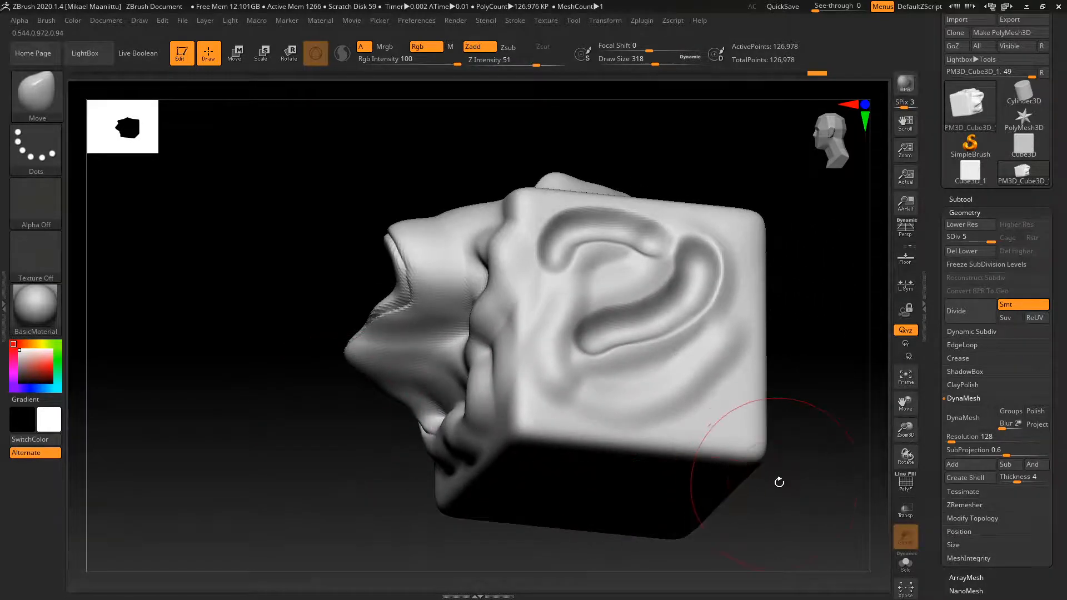
mouse_move(777, 485)
left_mouse_down()
mouse_move(805, 524)
mouse_move(766, 377)
mouse_move(762, 434)
mouse_move(781, 372)
left_mouse_up()
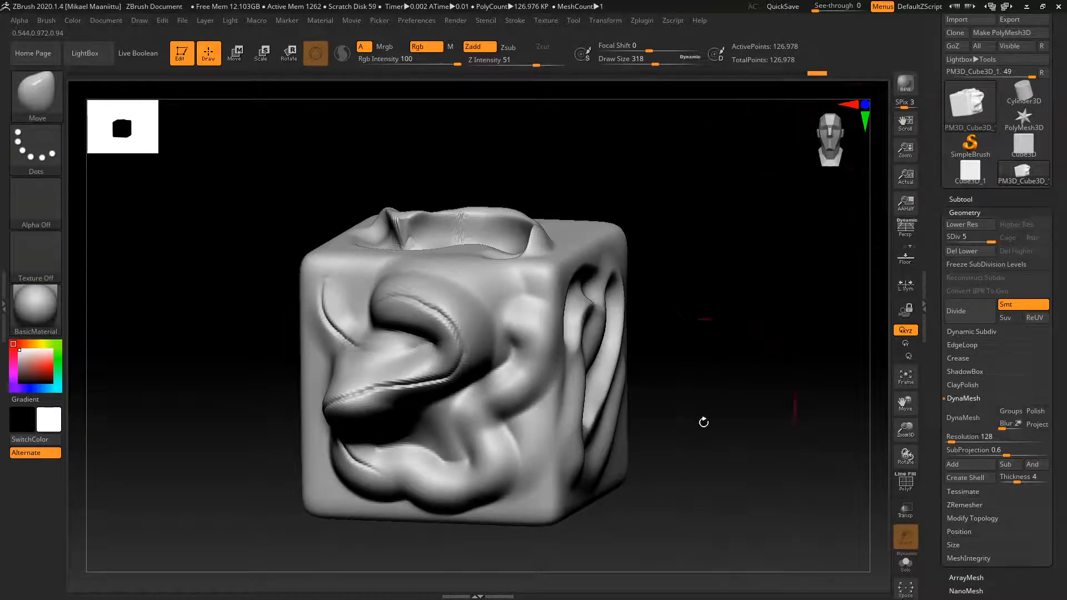
mouse_move(699, 454)
left_mouse_down()
mouse_move(715, 448)
mouse_move(705, 479)
mouse_move(731, 448)
mouse_move(706, 476)
mouse_move(719, 433)
mouse_move(715, 453)
mouse_move(724, 448)
mouse_move(720, 432)
left_mouse_up()
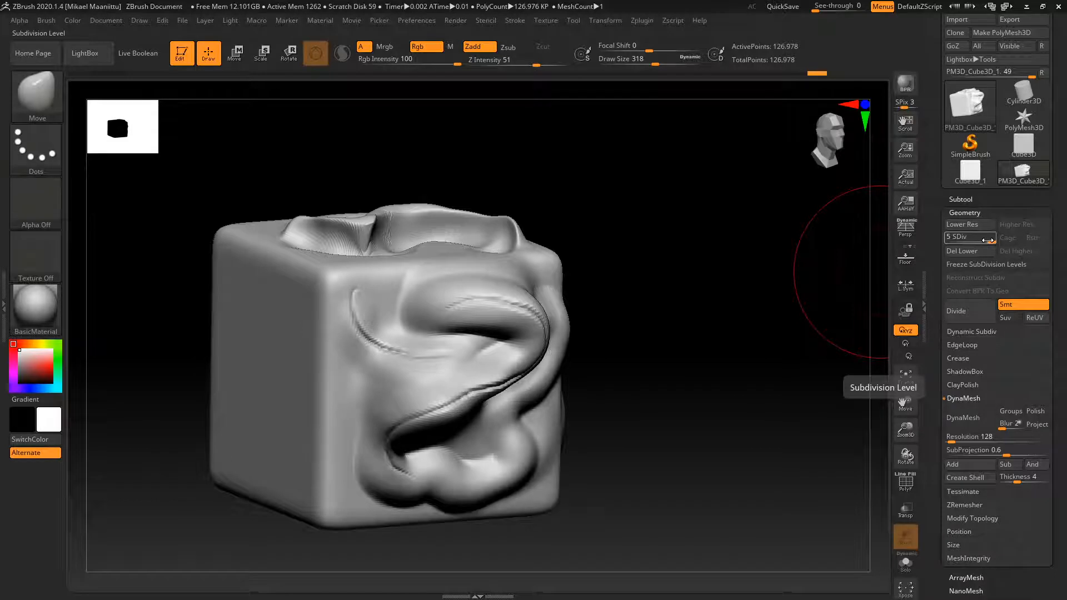
Pull the lower edge of the front face's bulge outward at subdivision level 2 with the Move brush, and return the cube to level 5
left_click_drag(987, 240, 982, 239)
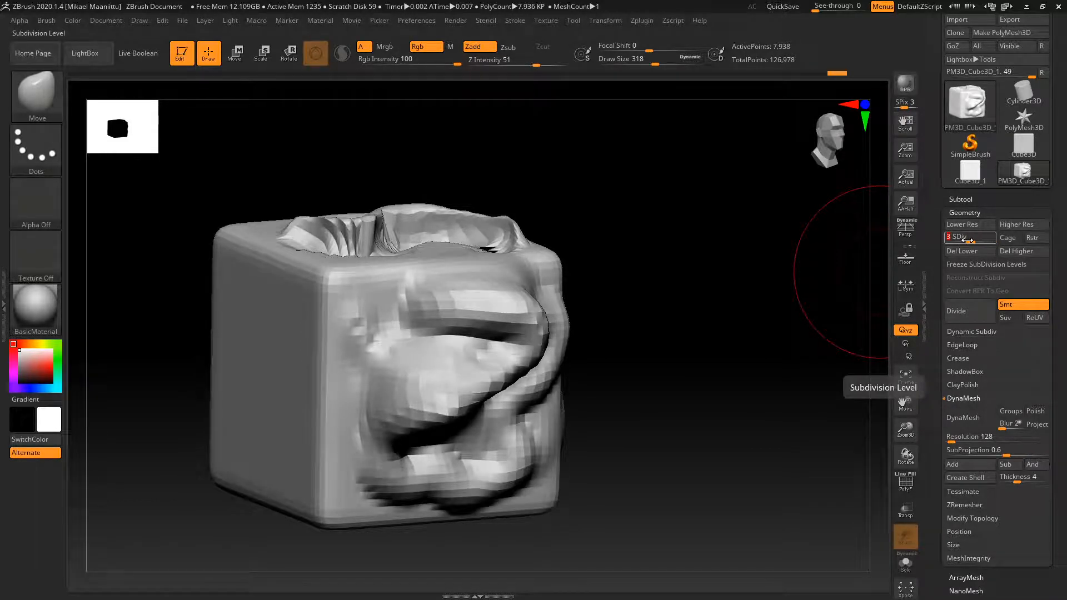
left_click_drag(967, 240, 960, 239)
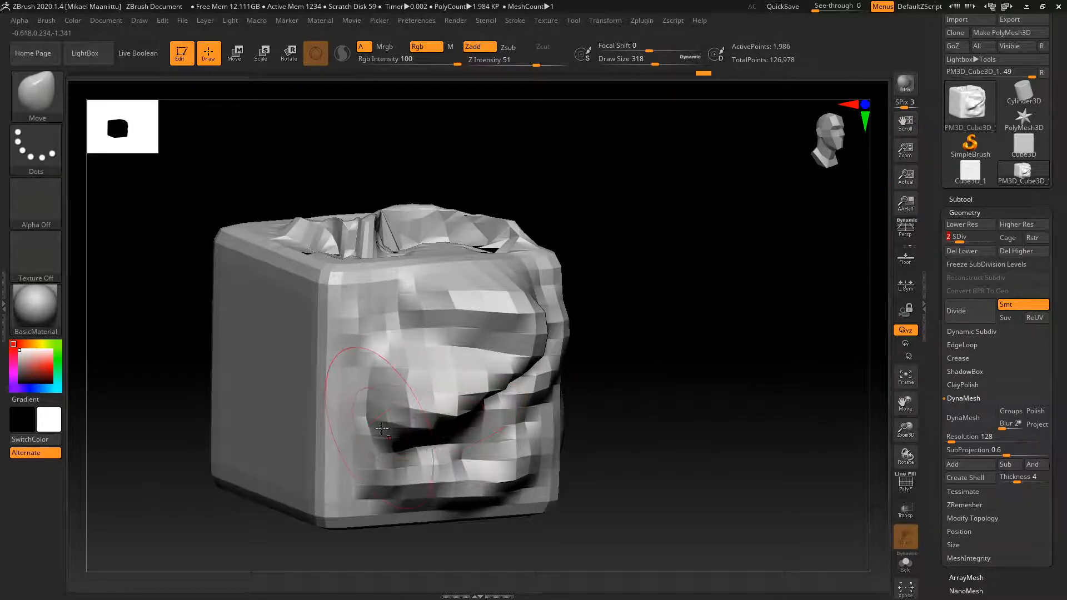
left_click_drag(382, 429, 356, 438)
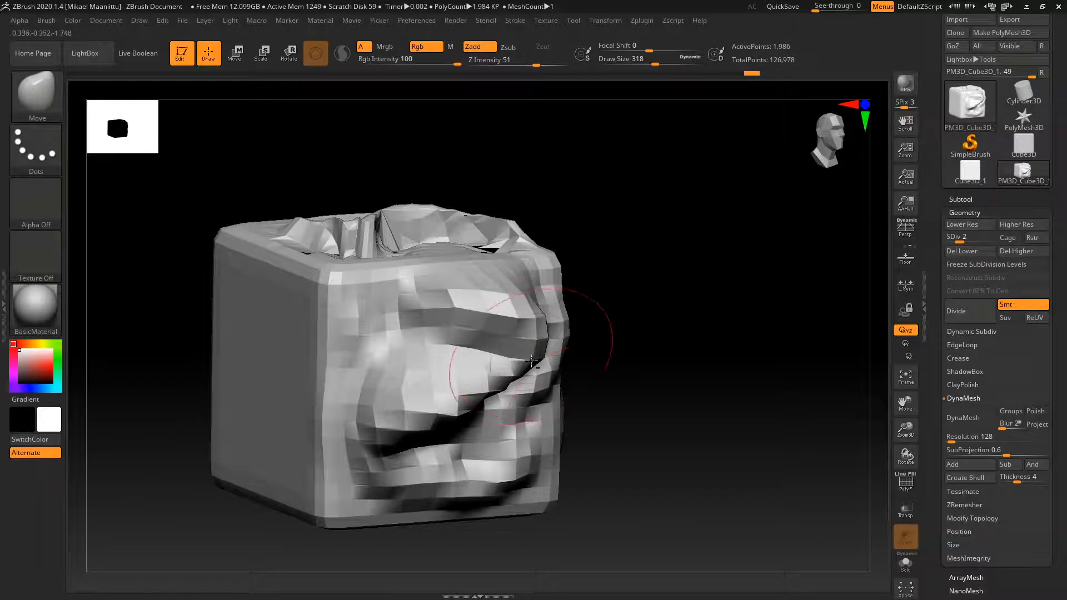
left_click_drag(693, 460, 789, 344)
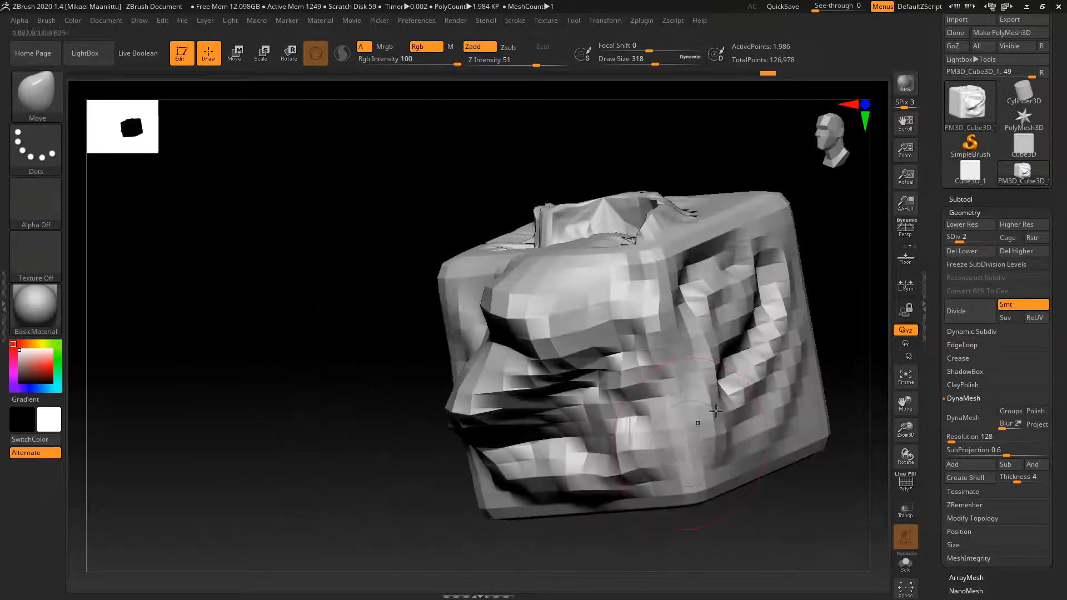
left_click(993, 240)
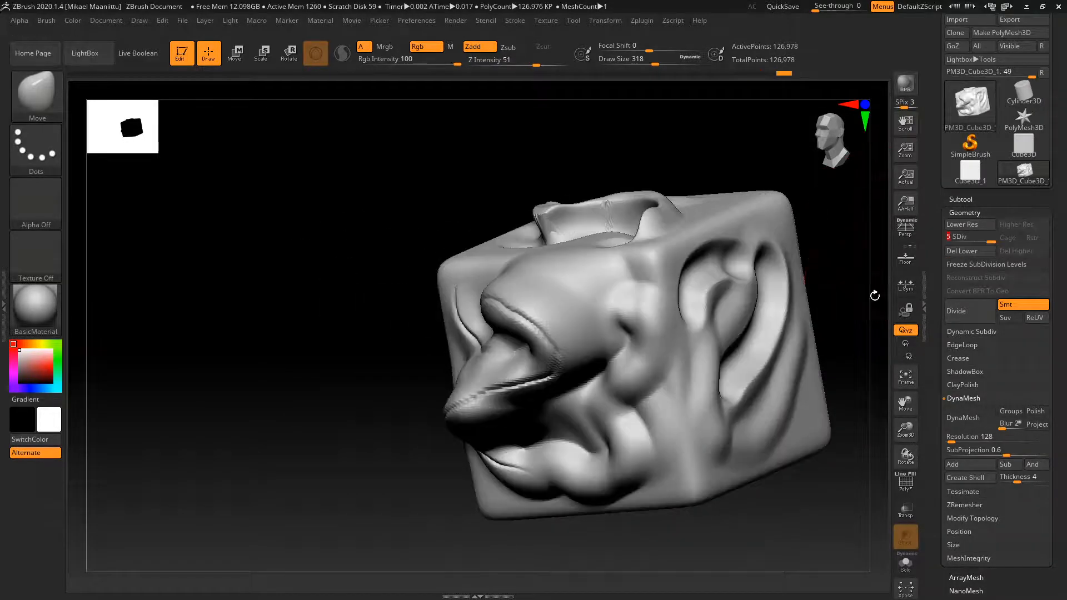
mouse_move(755, 521)
left_mouse_down()
mouse_move(688, 512)
mouse_move(729, 511)
mouse_move(588, 435)
left_mouse_up()
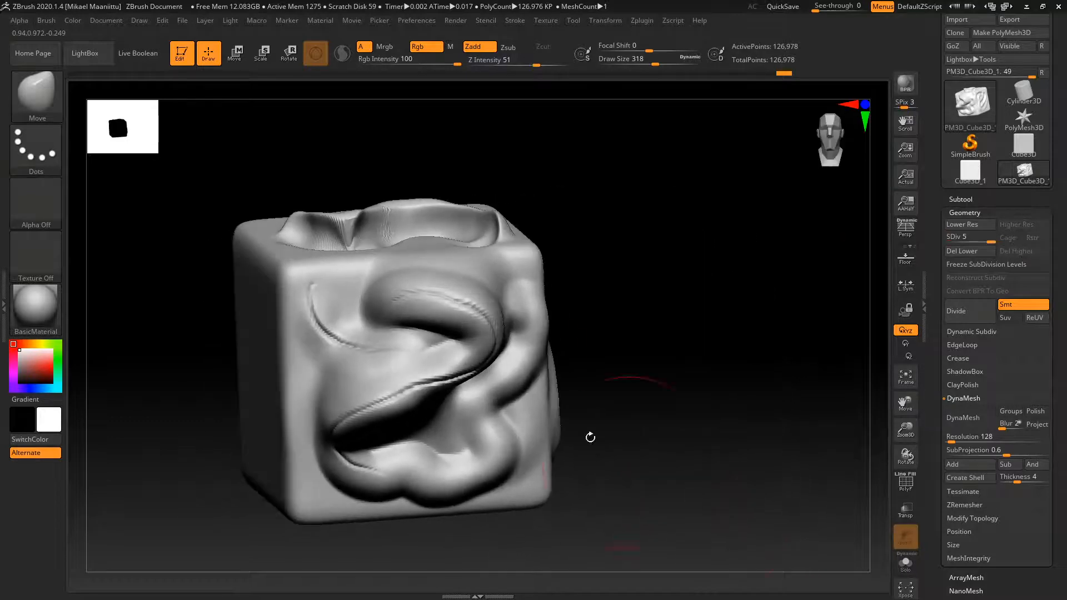
Switch to the Dam_Standard brush and set its draw size to 90
left_click(55, 96)
left_click(478, 103)
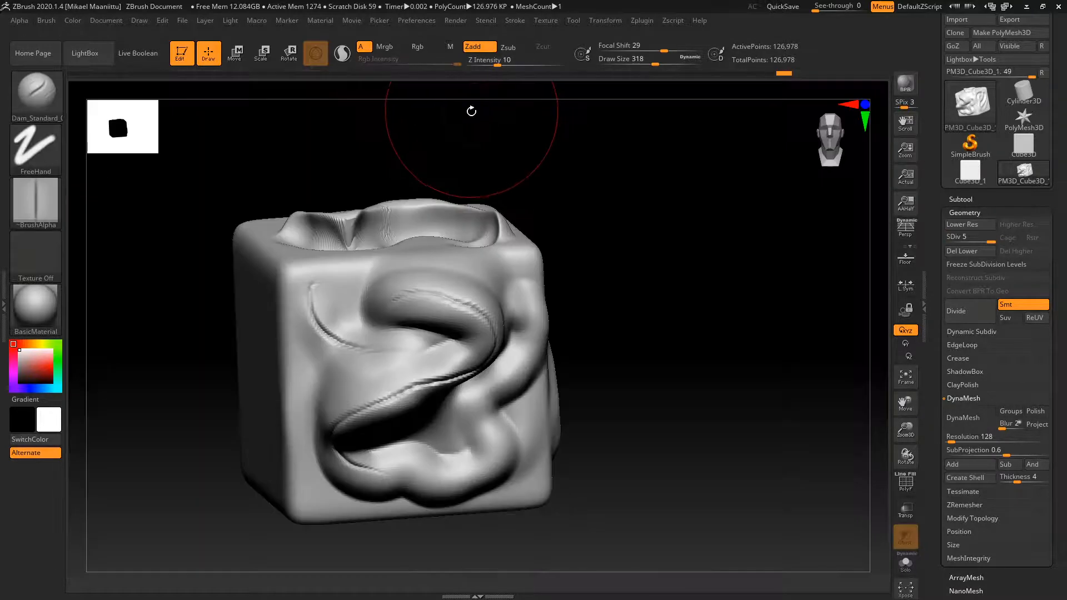
left_click_drag(656, 62, 629, 61)
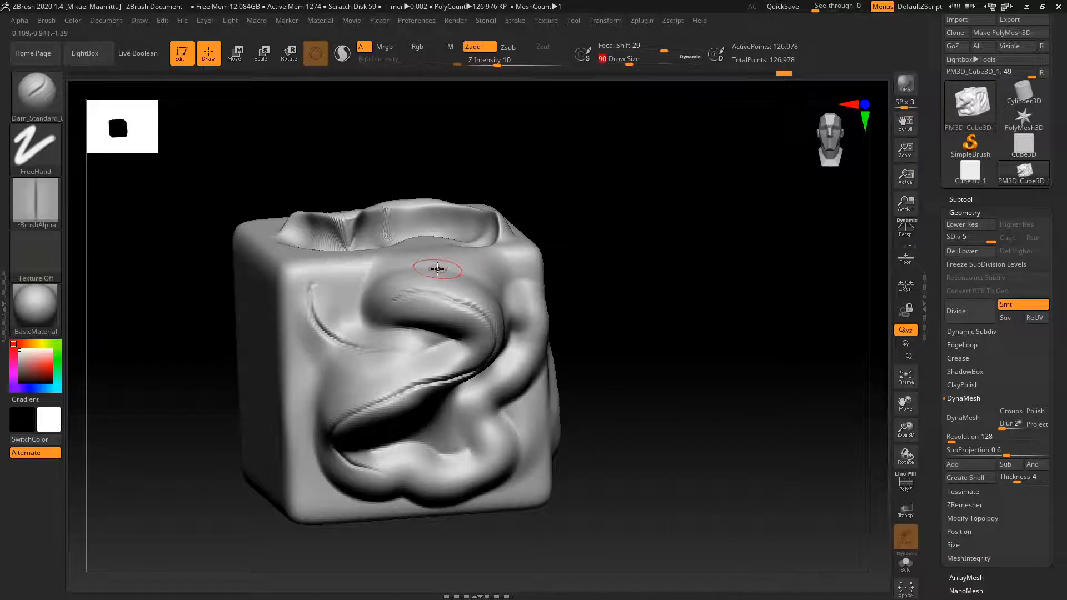
Carve fine creases near the front face's upper corner and along its protruding curved ridge at subdivision level 5
left_click_drag(514, 270, 508, 281)
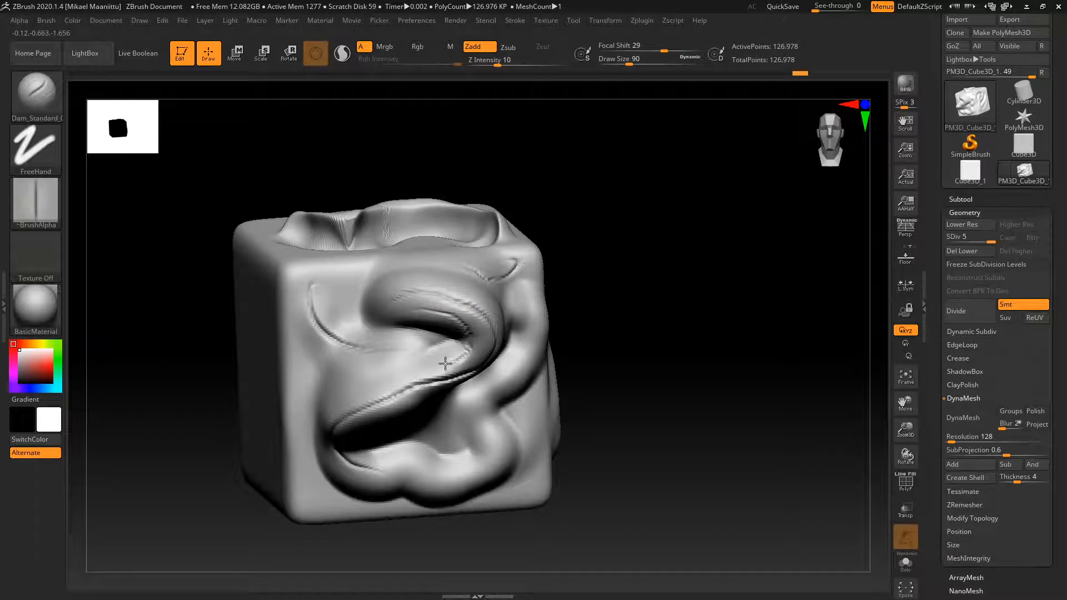
mouse_move(683, 384)
left_mouse_down()
mouse_move(702, 464)
mouse_move(709, 435)
mouse_move(662, 465)
left_mouse_up()
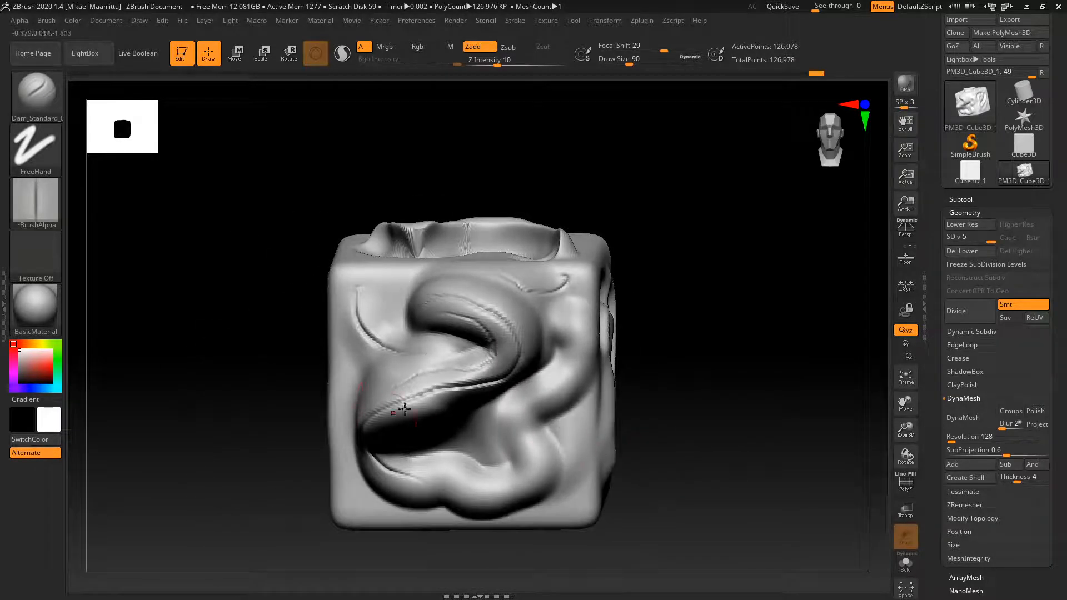
mouse_move(745, 408)
left_mouse_down()
mouse_move(674, 474)
mouse_move(688, 486)
mouse_move(715, 474)
mouse_move(719, 496)
mouse_move(703, 448)
mouse_move(689, 484)
mouse_move(515, 412)
left_mouse_up()
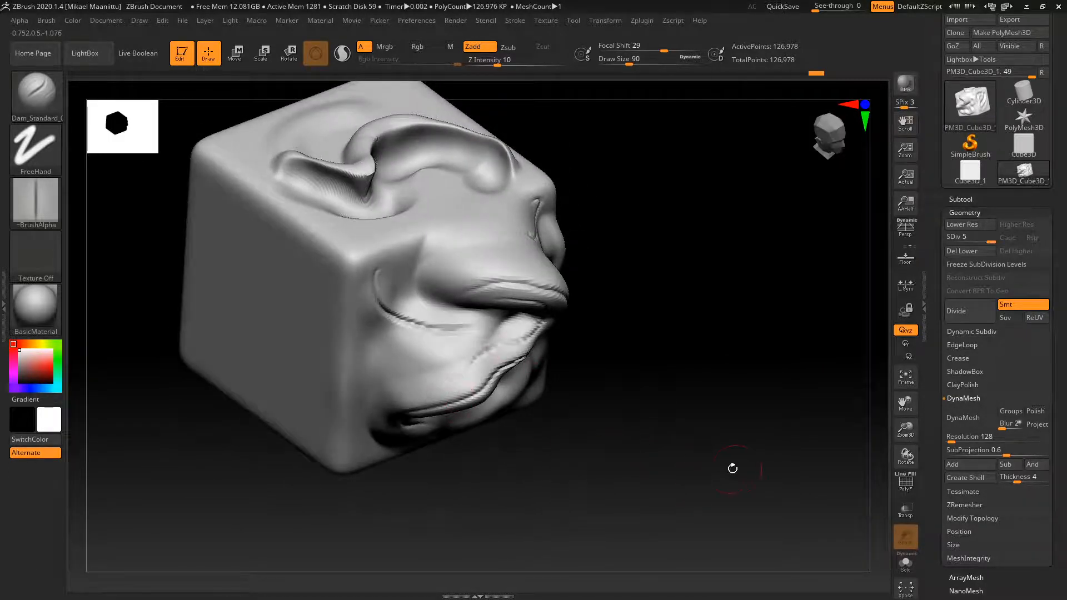
mouse_move(732, 466)
left_mouse_down()
mouse_move(701, 424)
mouse_move(732, 466)
mouse_move(816, 391)
mouse_move(736, 429)
mouse_move(768, 490)
mouse_move(734, 424)
mouse_move(721, 469)
mouse_move(735, 449)
left_mouse_up()
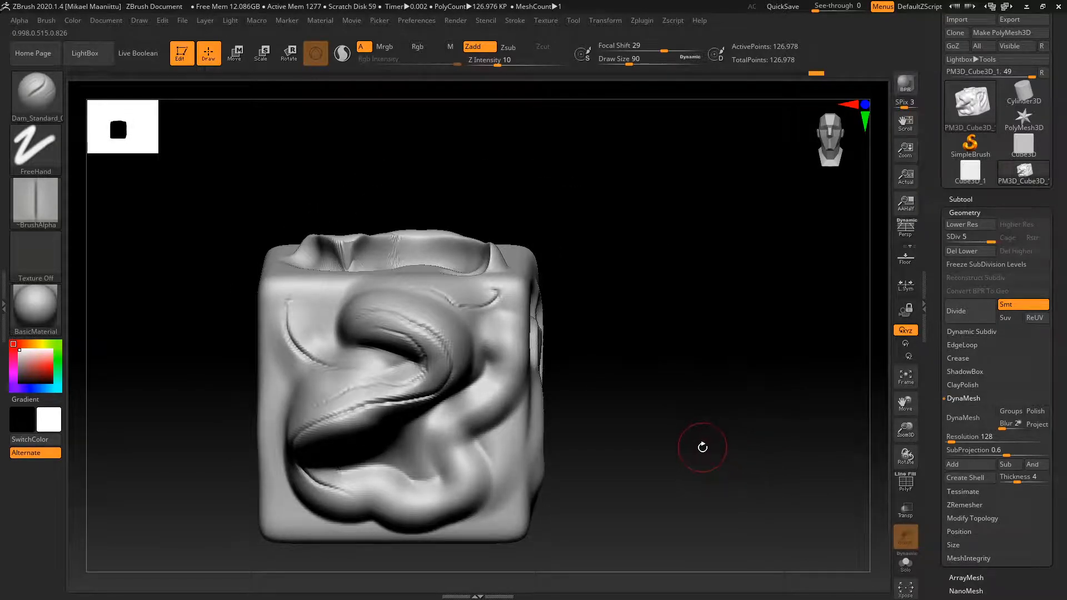
left_click(36, 99)
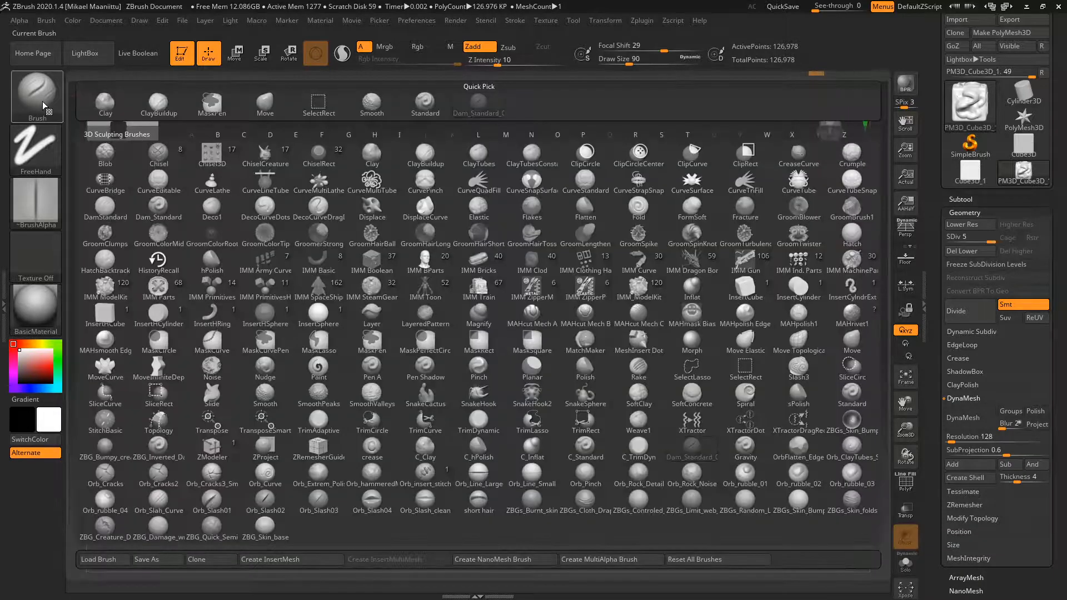
left_click(480, 108)
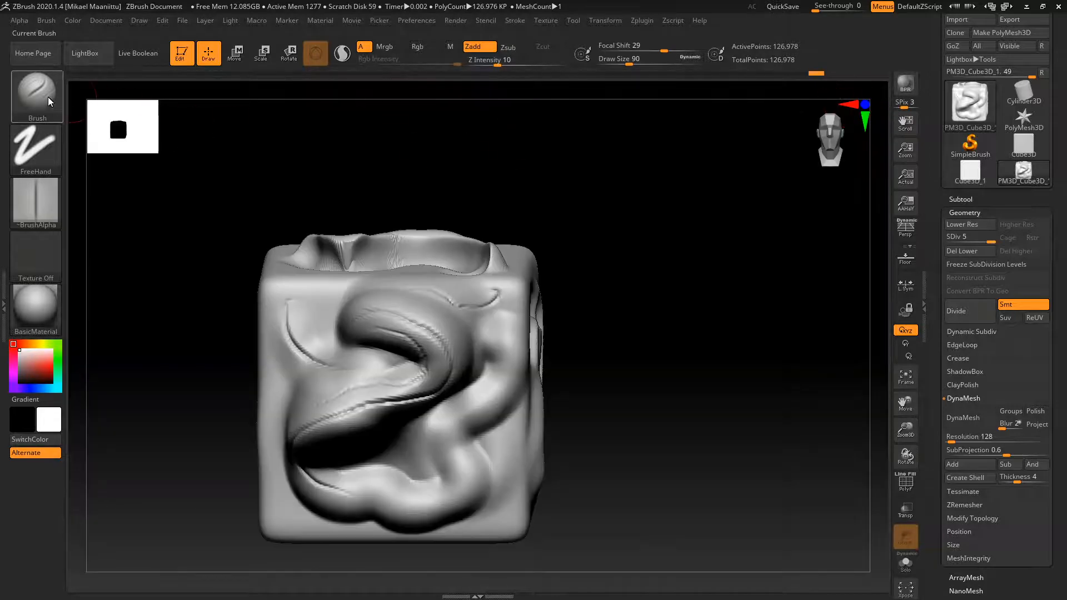
left_click(40, 103)
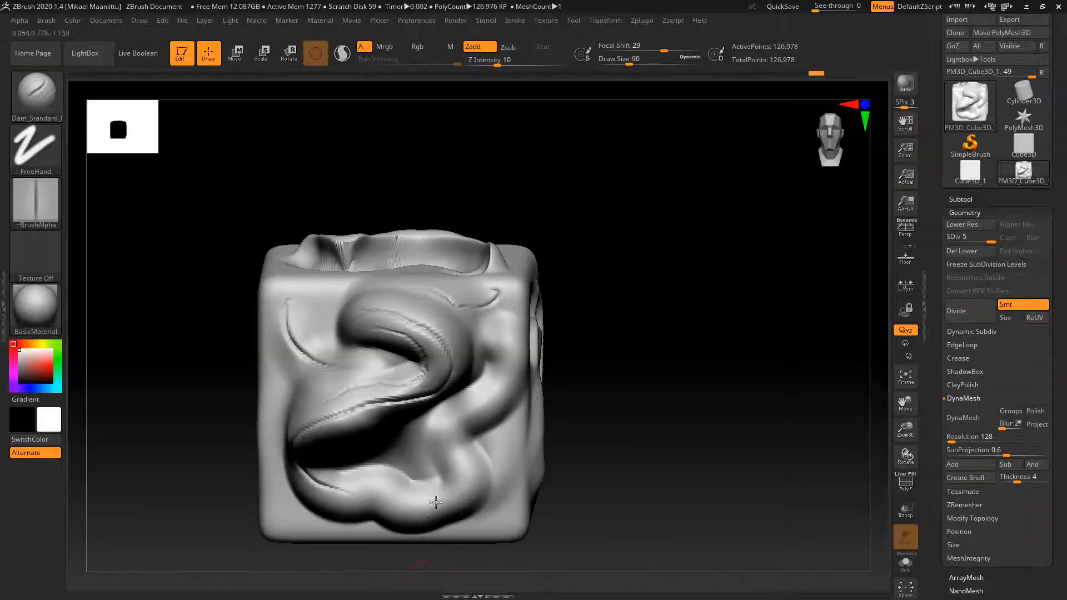
left_click_drag(661, 401, 711, 372, "alt")
left_click_drag(704, 469, 707, 430)
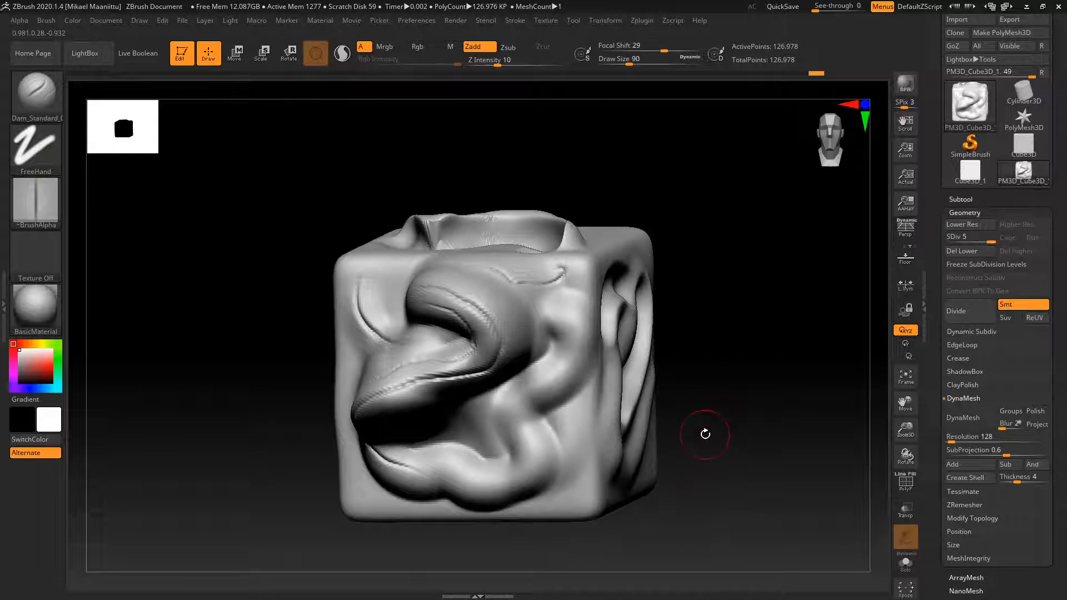